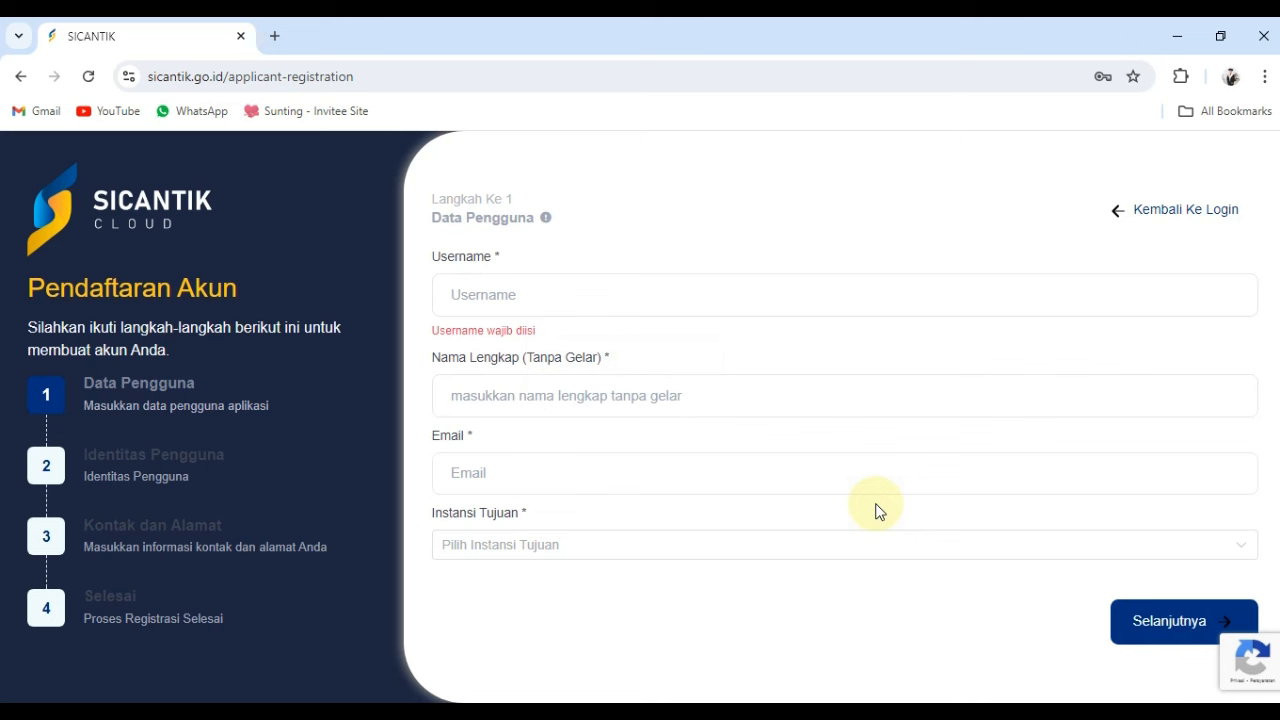
# Step: Search the Instansi Tujuan options for bandung and clear the search text without choosing an agency
pyautogui.click(884, 549)
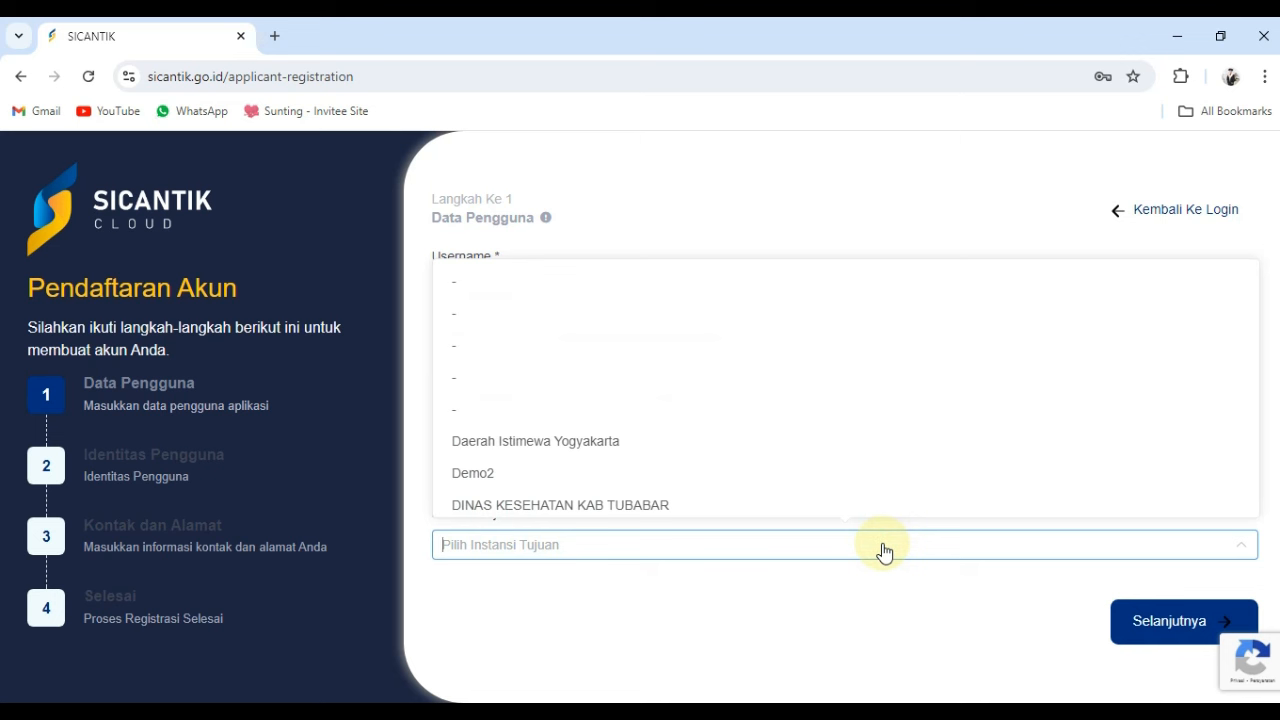
pyautogui.write('bandung')
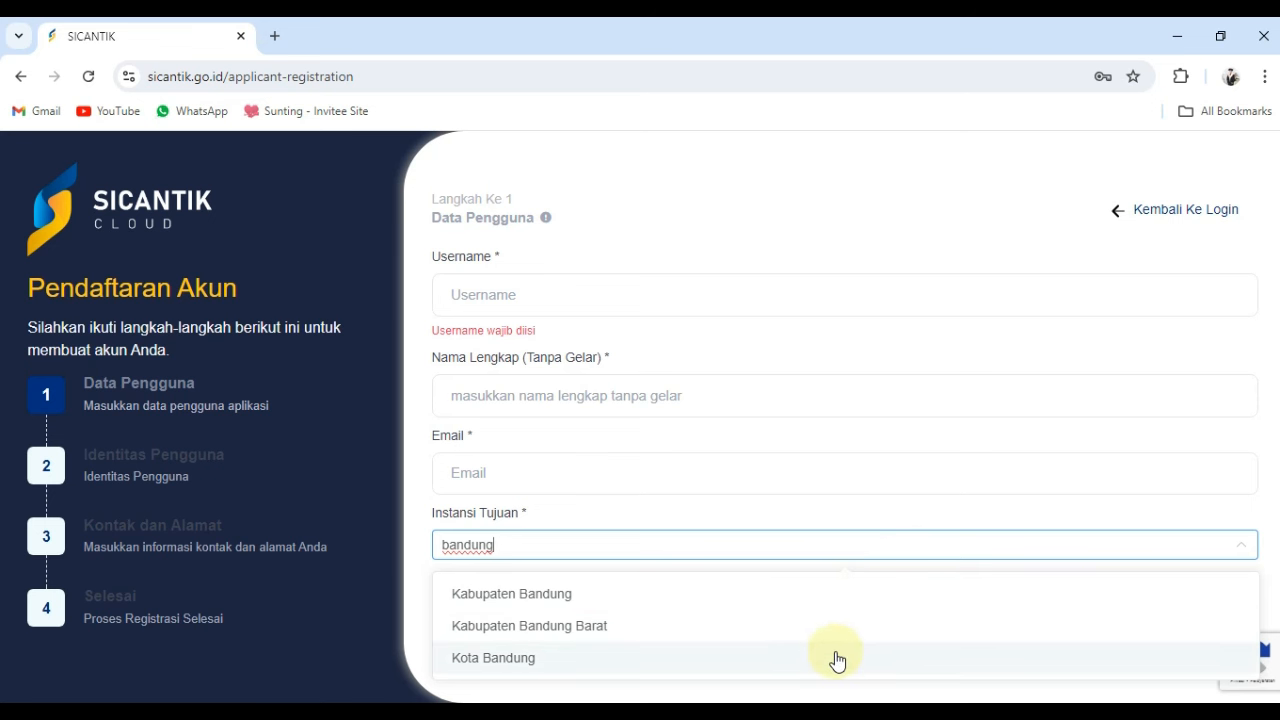
pyautogui.press('BackSpace')
pyautogui.press('BackSpace')
pyautogui.press('BackSpace')
pyautogui.press('BackSpace')
pyautogui.press('BackSpace')
pyautogui.press('BackSpace')
pyautogui.press('BackSpace')
# Step: Search the Instansi Tujuan options for sumedang, clear the search text and close the list
pyautogui.write('sume')
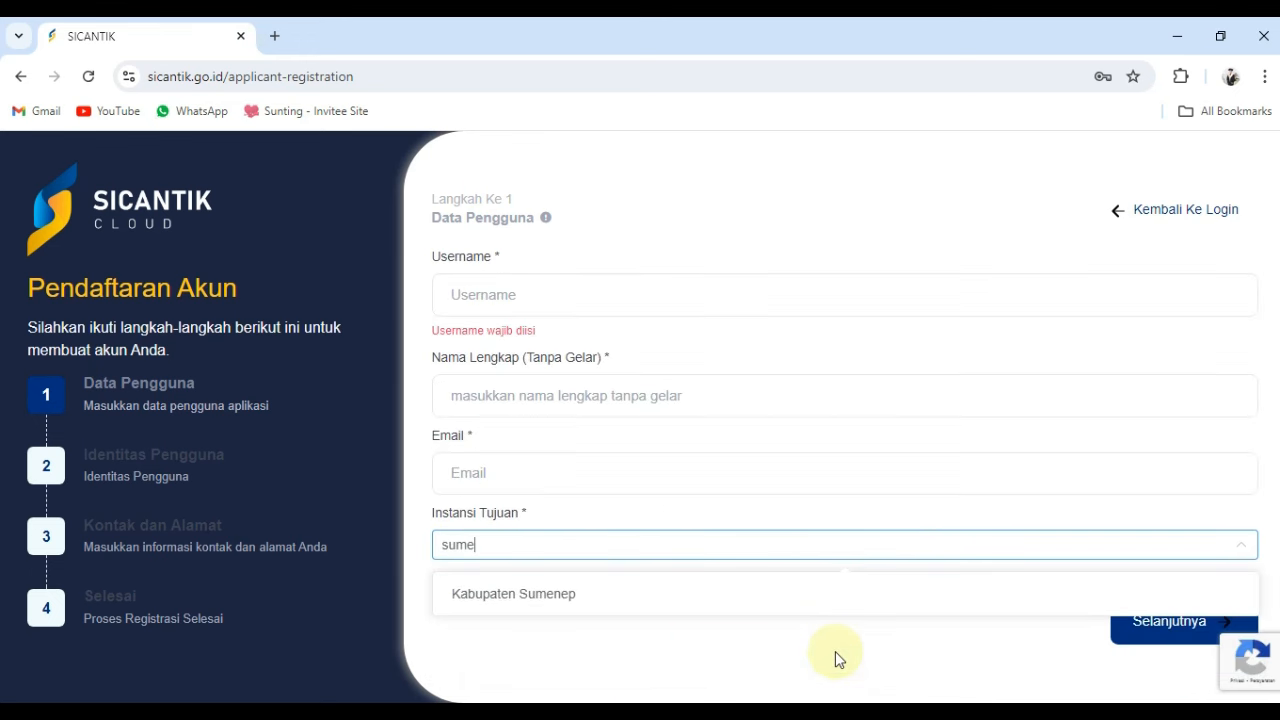
pyautogui.write('dang')
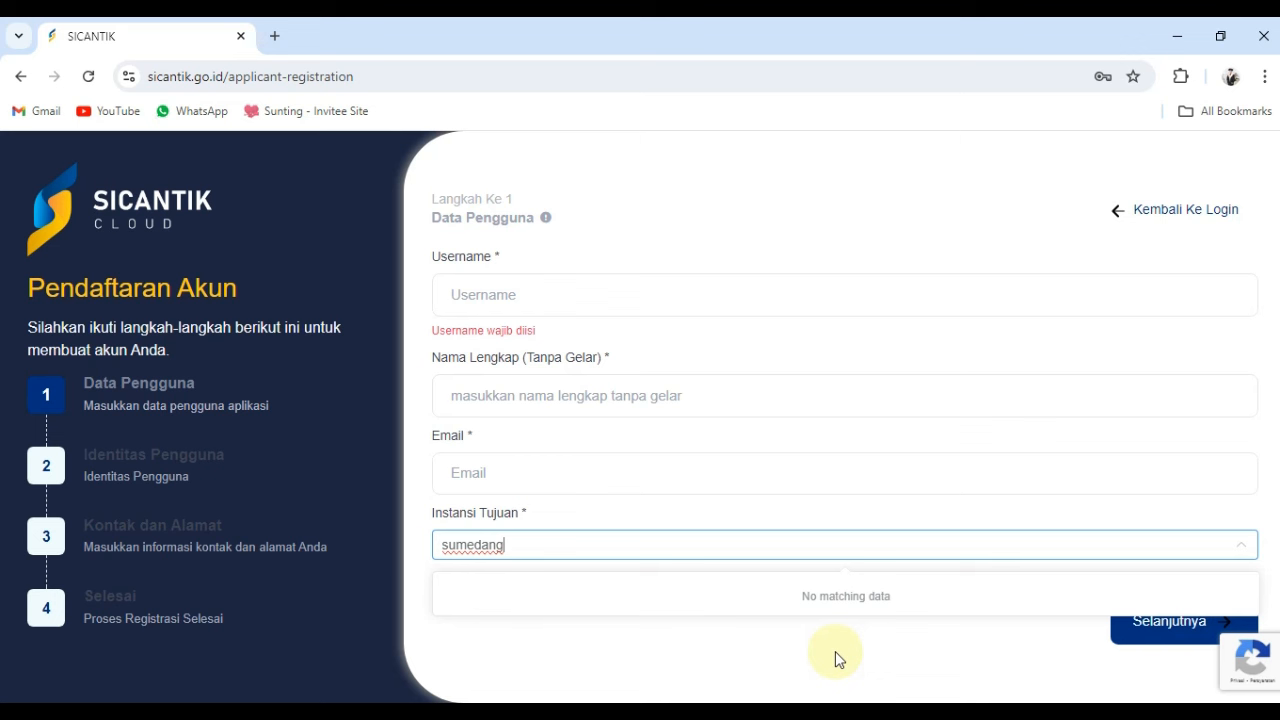
pyautogui.press('BackSpace')
pyautogui.press('BackSpace')
pyautogui.press('BackSpace')
pyautogui.press('BackSpace')
pyautogui.press('BackSpace')
pyautogui.press('BackSpace')
pyautogui.press('BackSpace')
pyautogui.press('BackSpace')
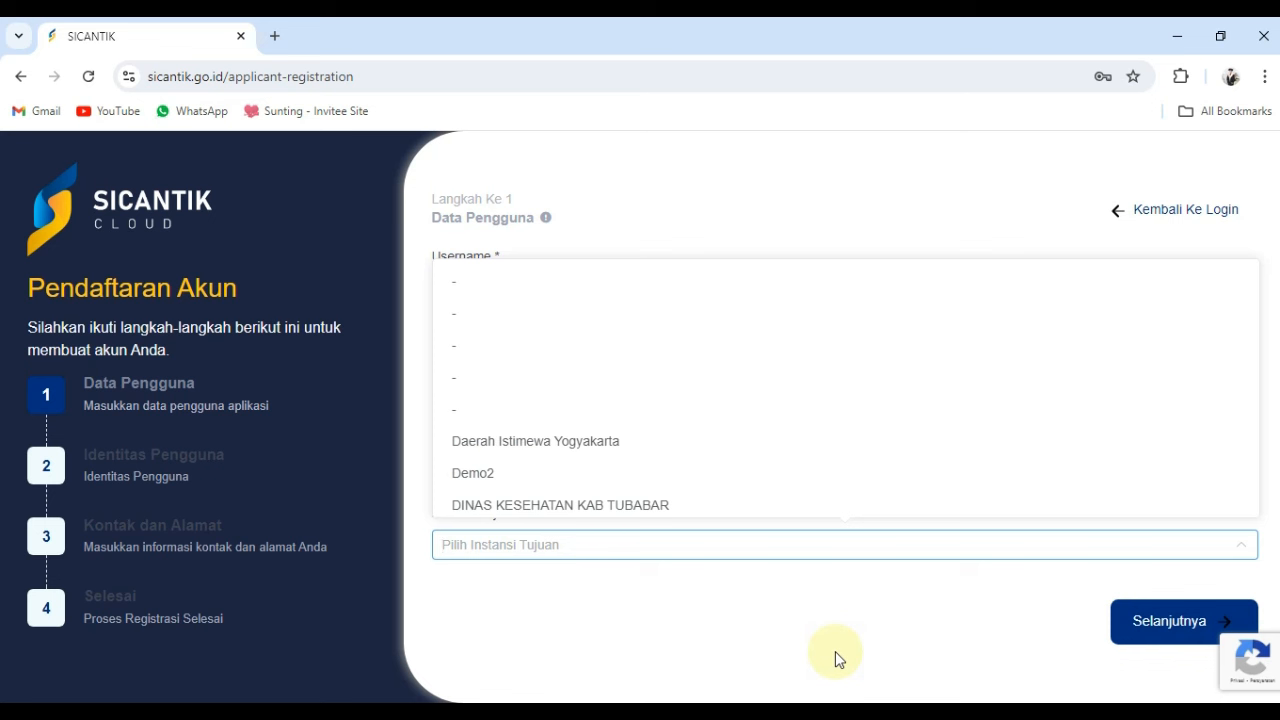
pyautogui.click(835, 651)
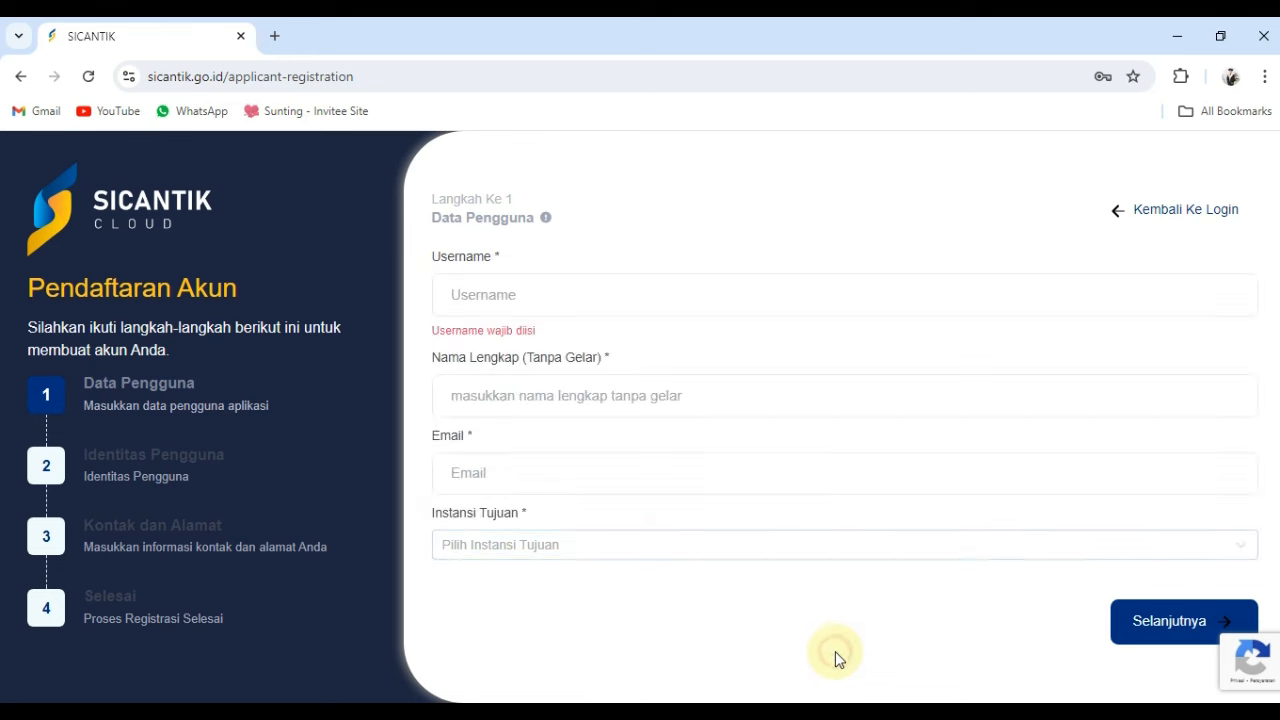
# Step: Choose Kabupaten Bandung as the destination agency and continue to the user identity stage of the registration
pyautogui.click(784, 556)
pyautogui.write('bandung')
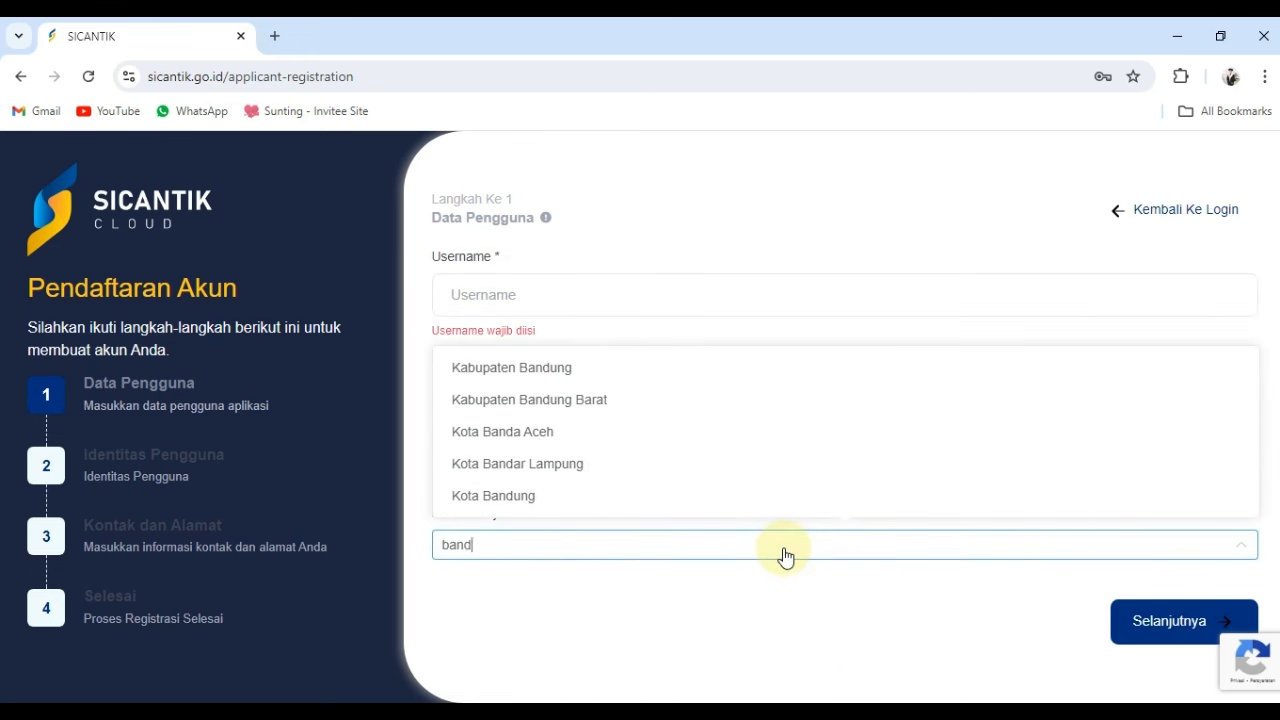
pyautogui.click(769, 594)
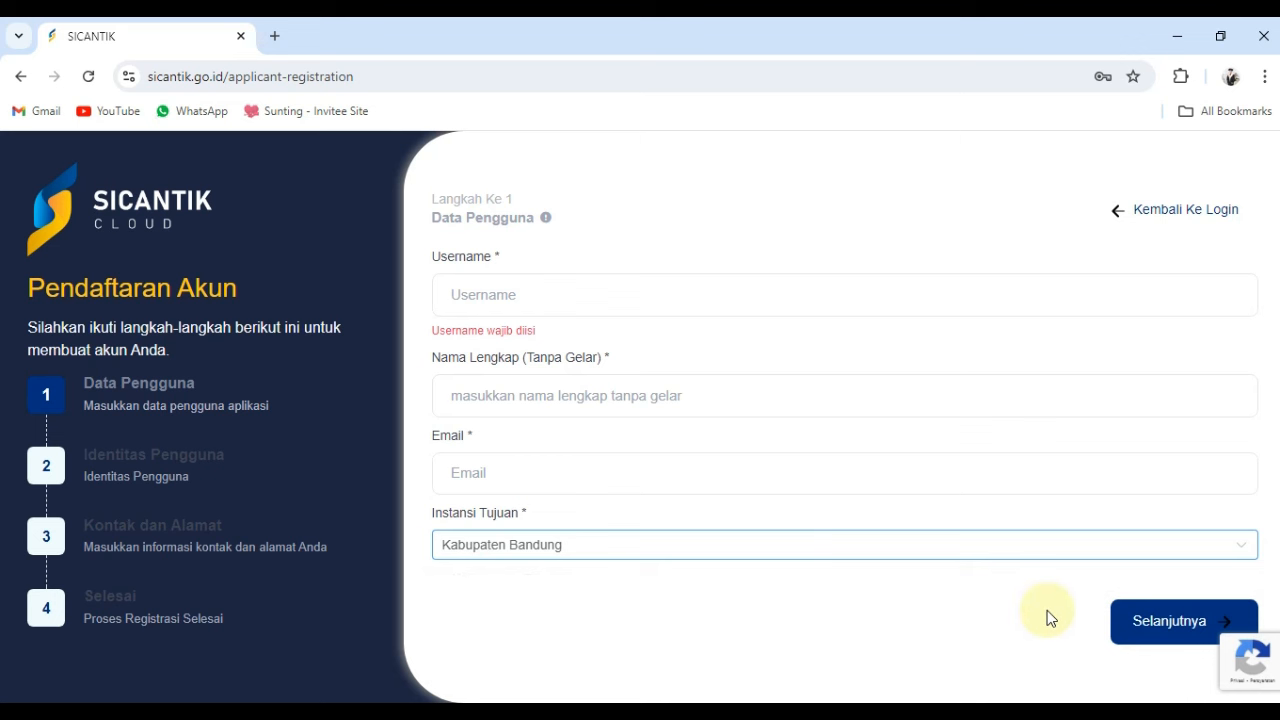
pyautogui.click(1150, 630)
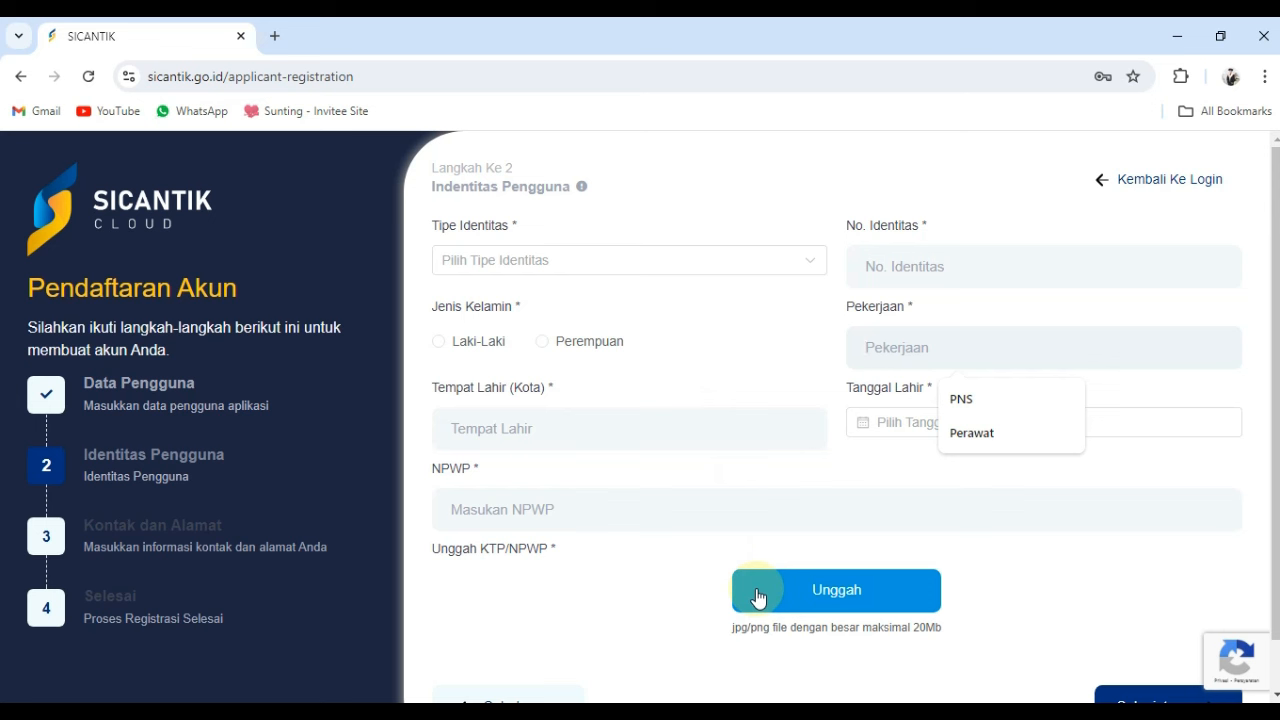
# Step: Set the identity type to KTP and continue to the contact and address stage of the registration
pyautogui.click(745, 515)
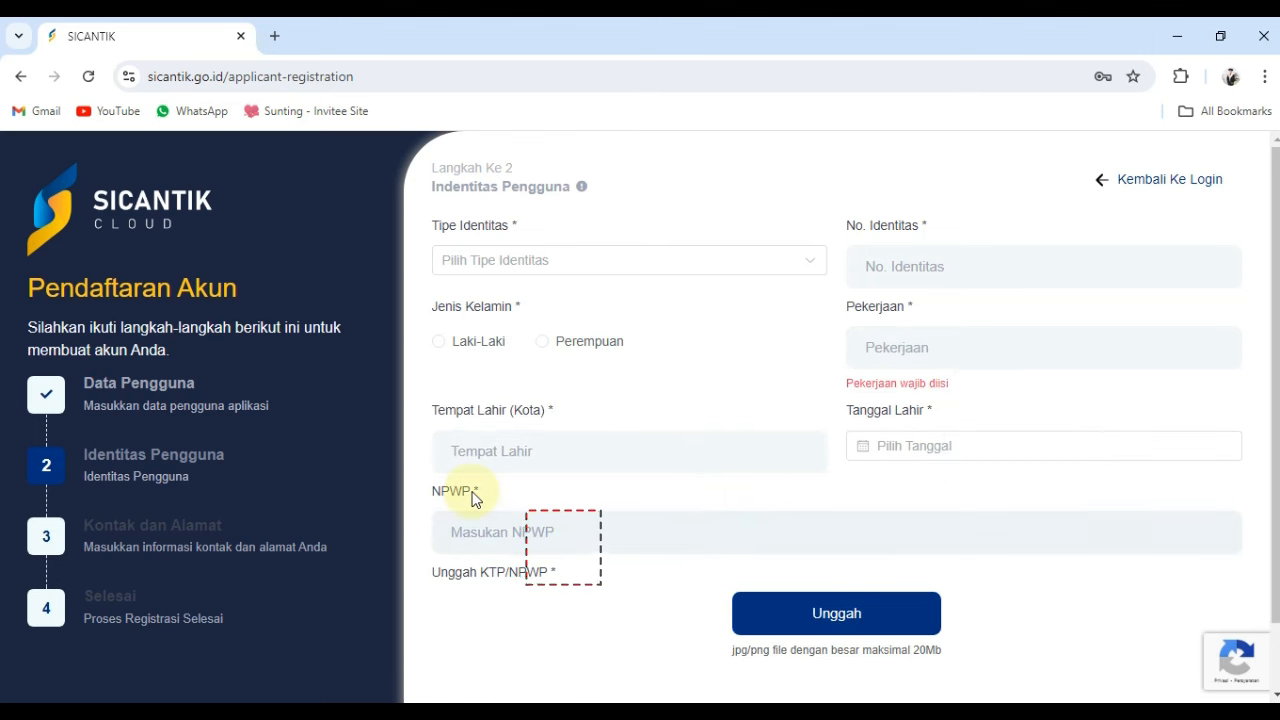
pyautogui.click(607, 264)
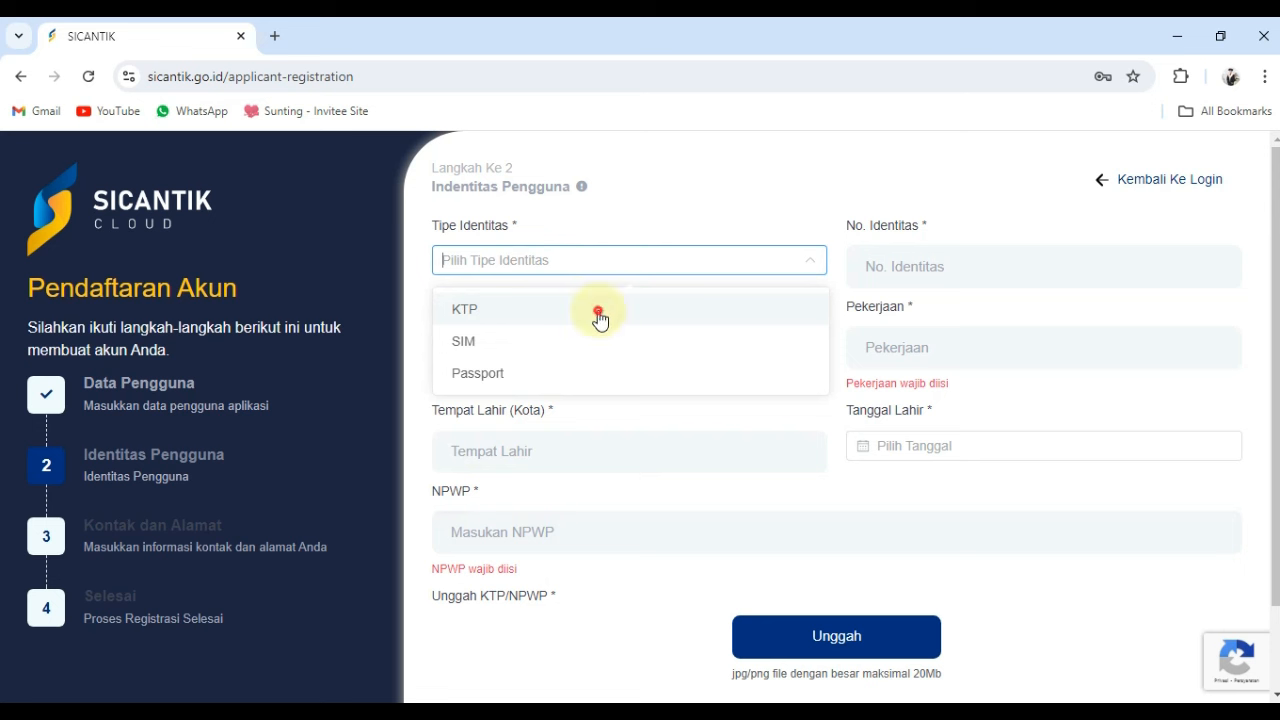
pyautogui.click(597, 314)
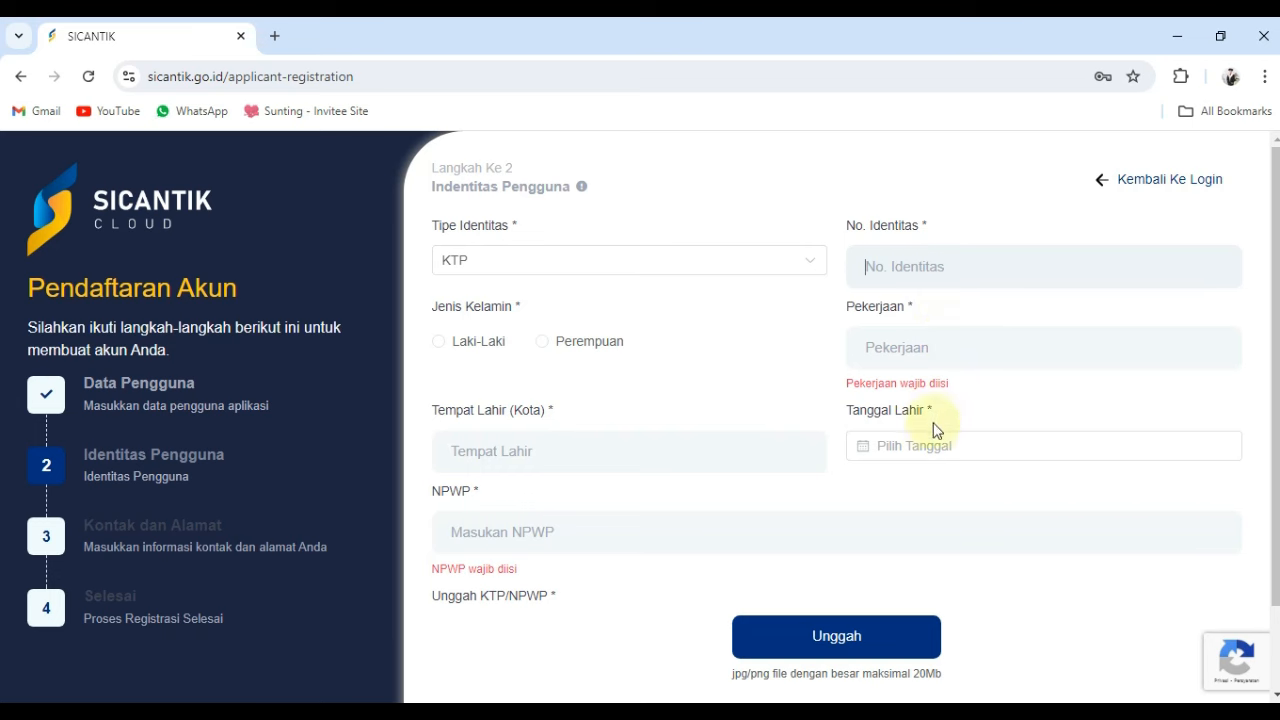
pyautogui.scroll(-1, 943, 500)
pyautogui.scroll(-1, 943, 511)
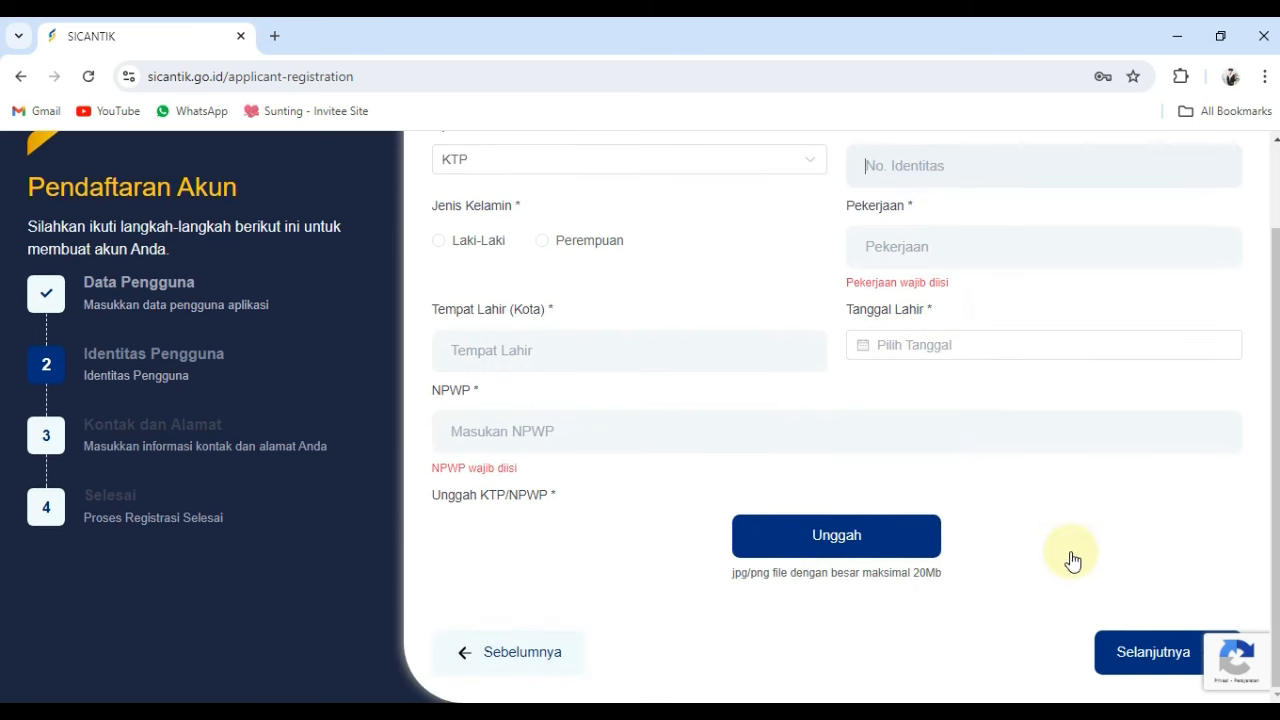
pyautogui.click(1127, 662)
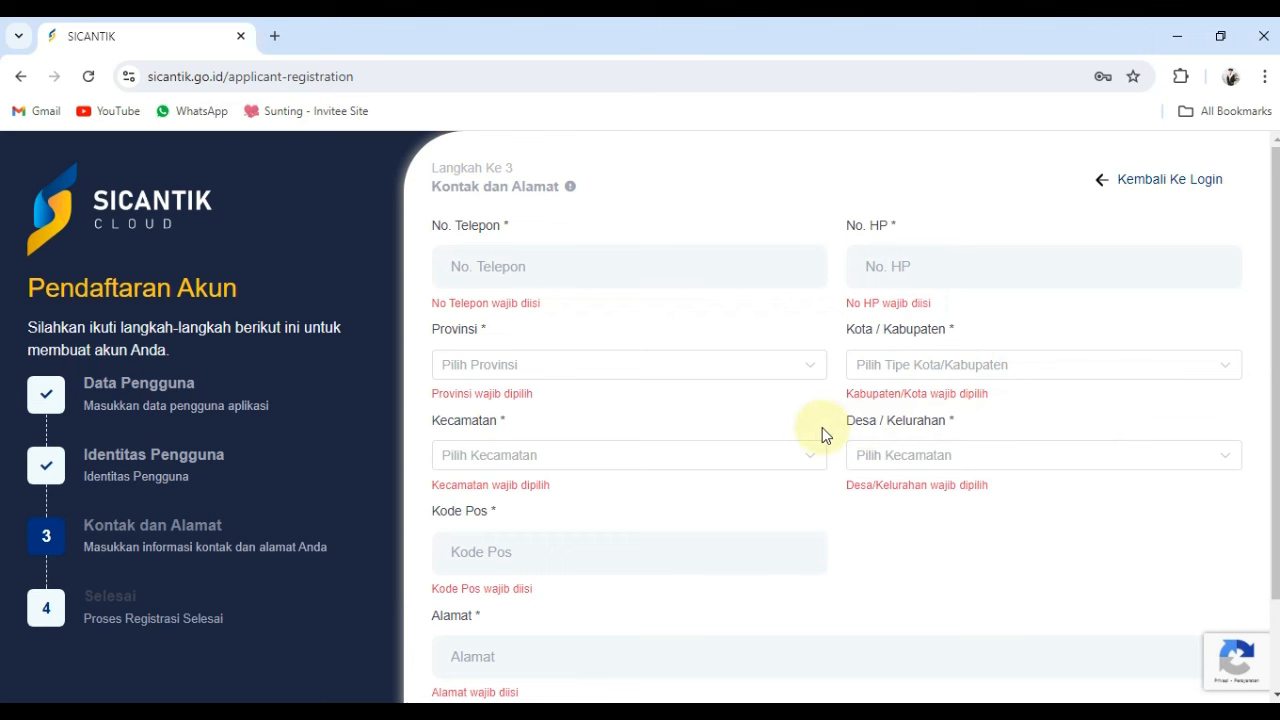
# Step: Review the required contact and address fields and save the account registration
pyautogui.scroll(-2, 824, 435)
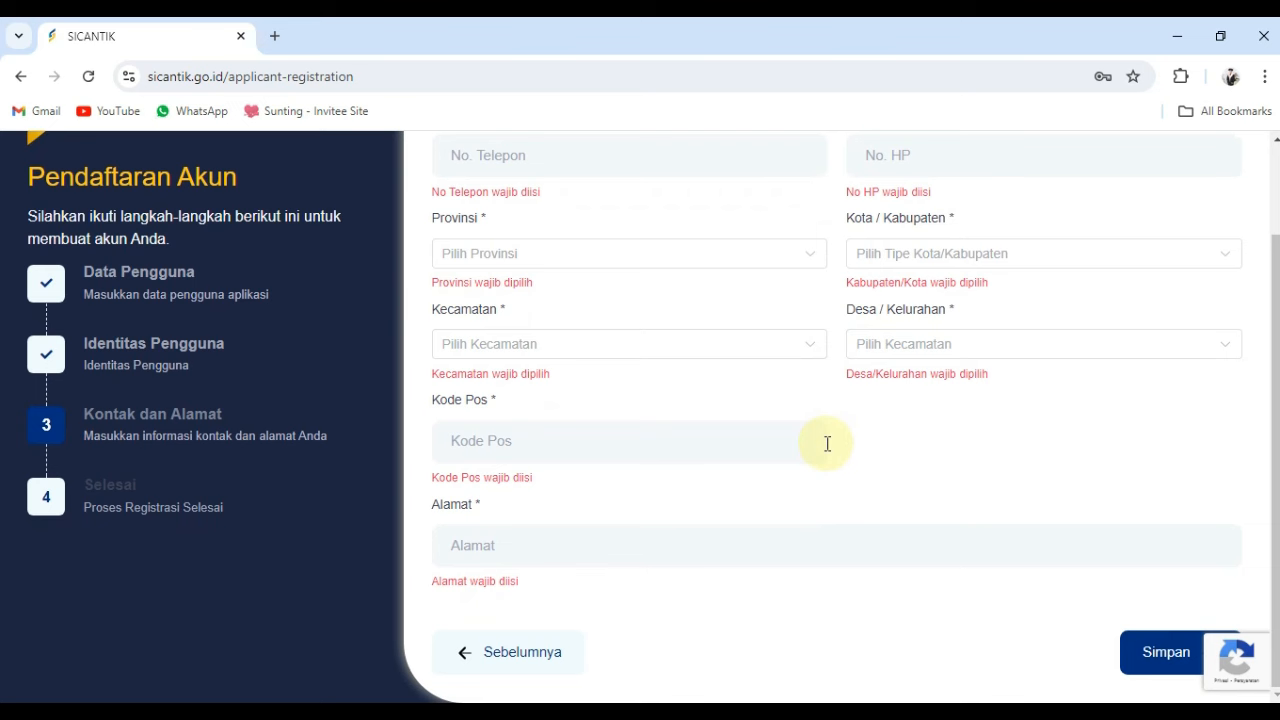
pyautogui.scroll(2, 827, 444)
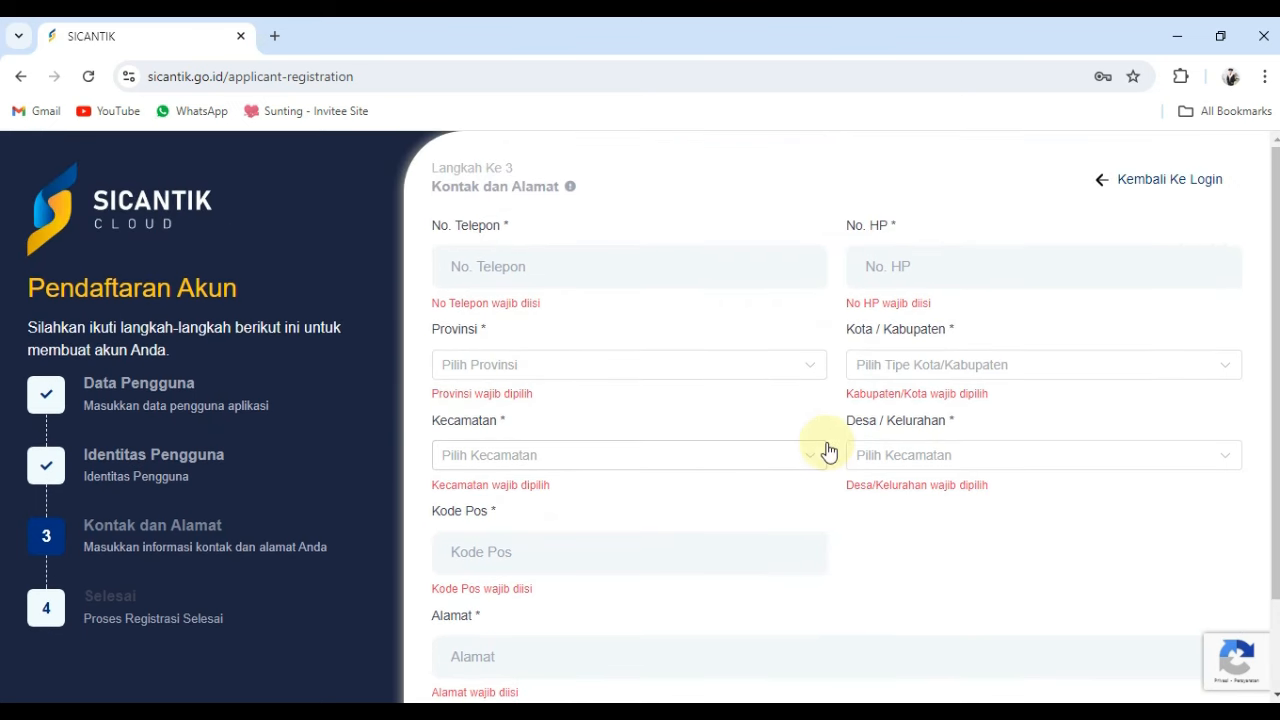
pyautogui.scroll(-2, 827, 454)
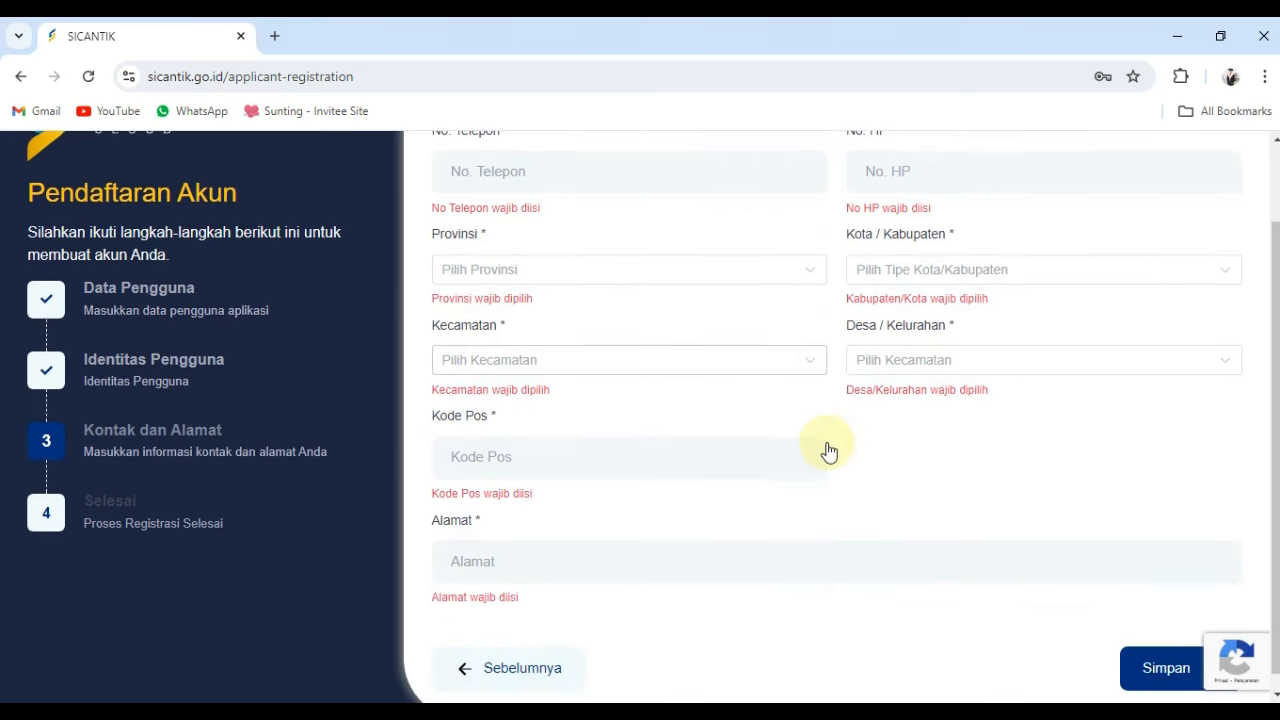
pyautogui.click(1135, 663)
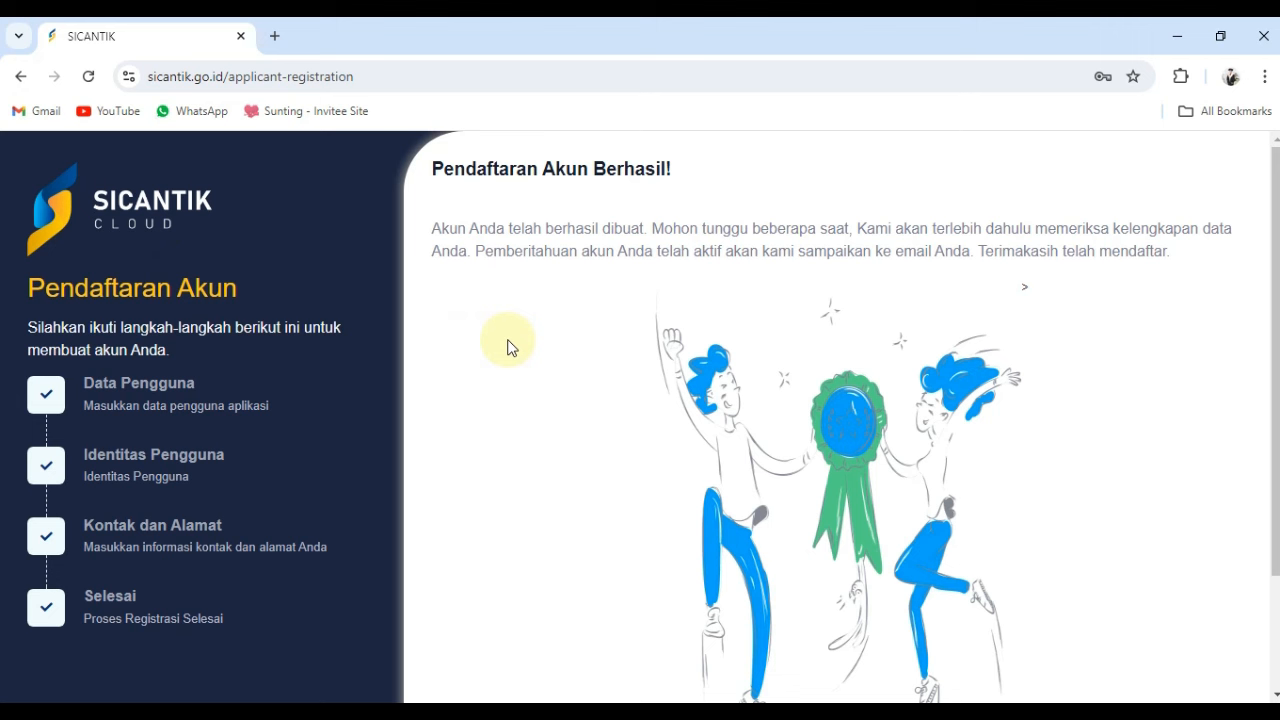
# Step: Review the registration completion page and return to the login page
pyautogui.scroll(-3, 507, 347)
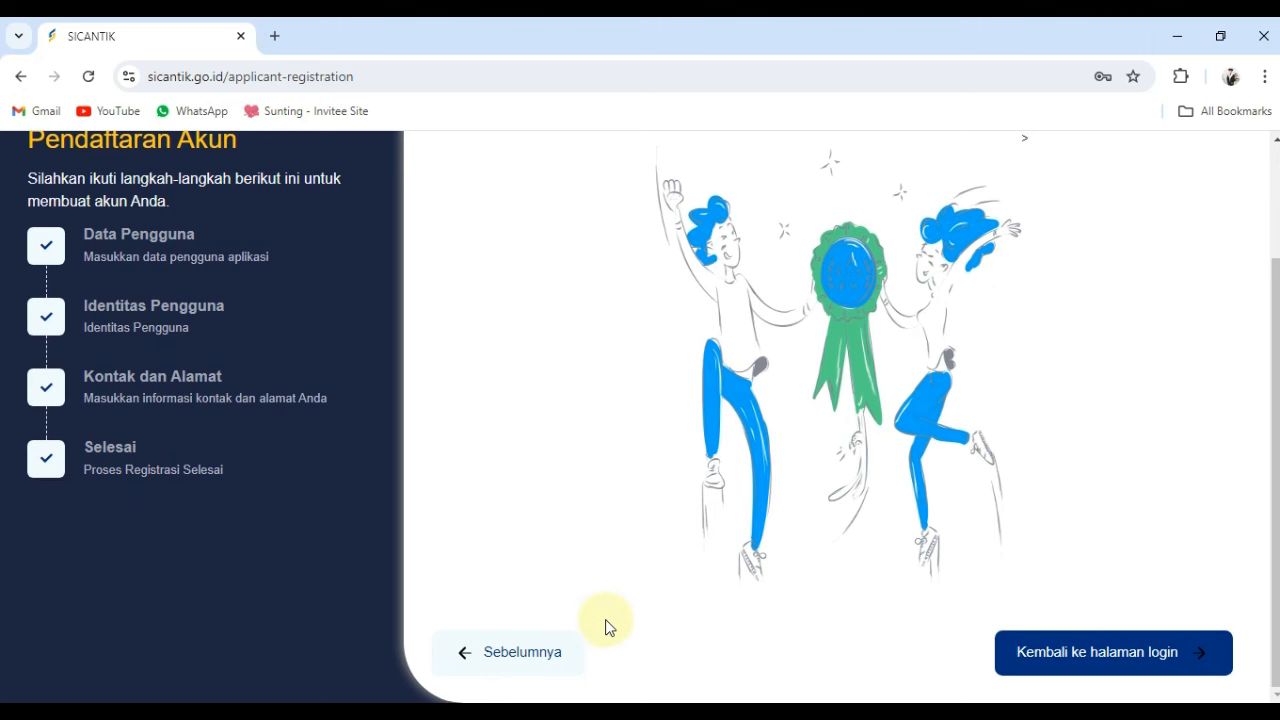
pyautogui.scroll(3, 626, 645)
pyautogui.scroll(-3, 1115, 700)
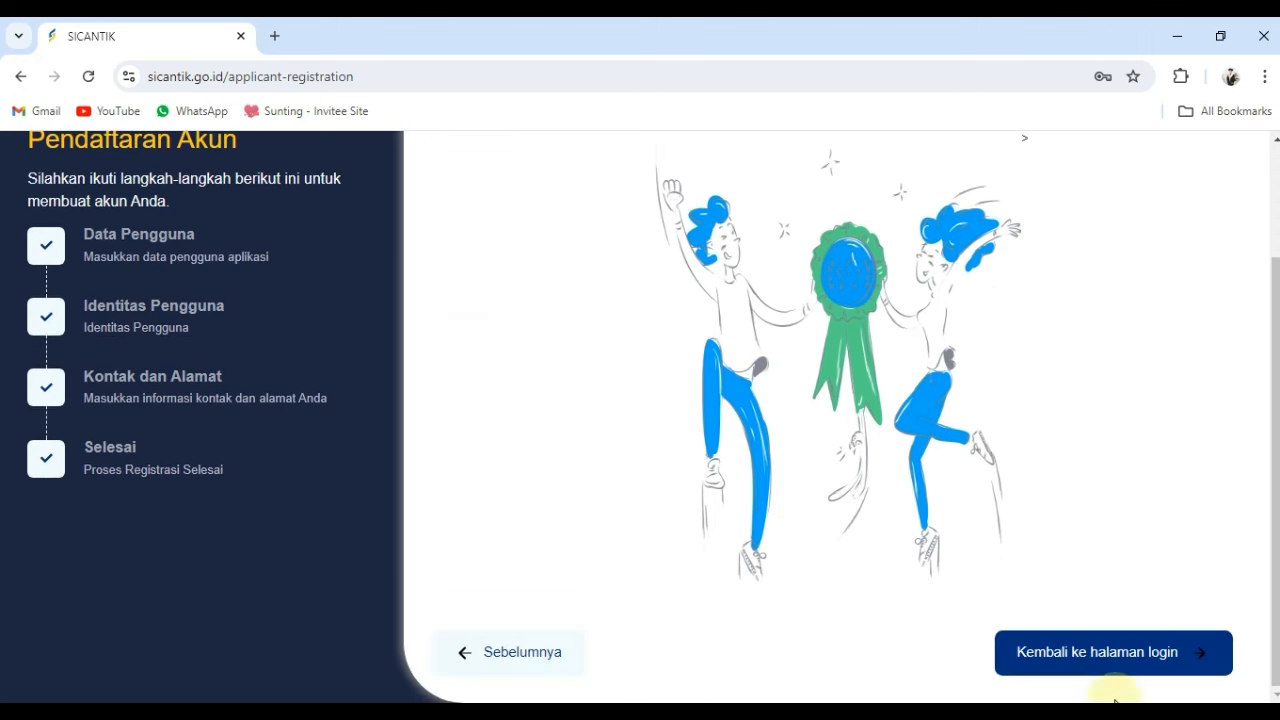
pyautogui.click(1137, 654)
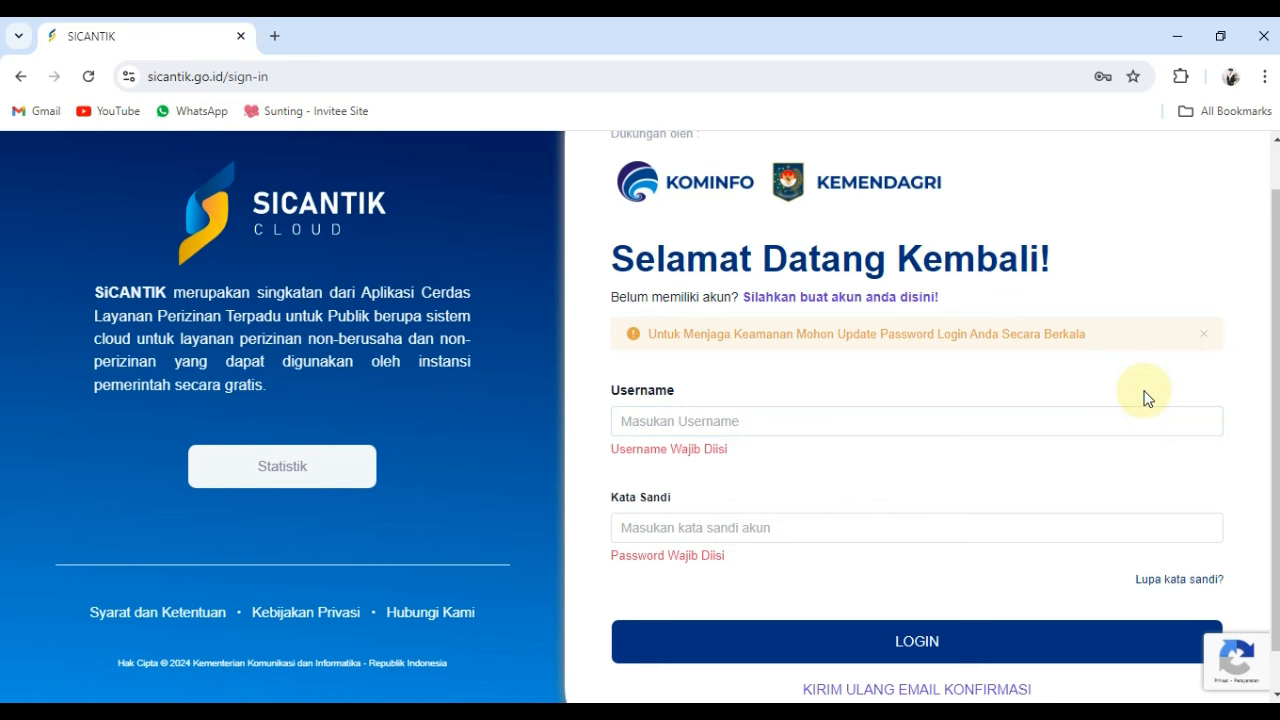
# Step: Log in to the applicant account and start a new application from the Daftar Permohonan section
pyautogui.click(731, 632)
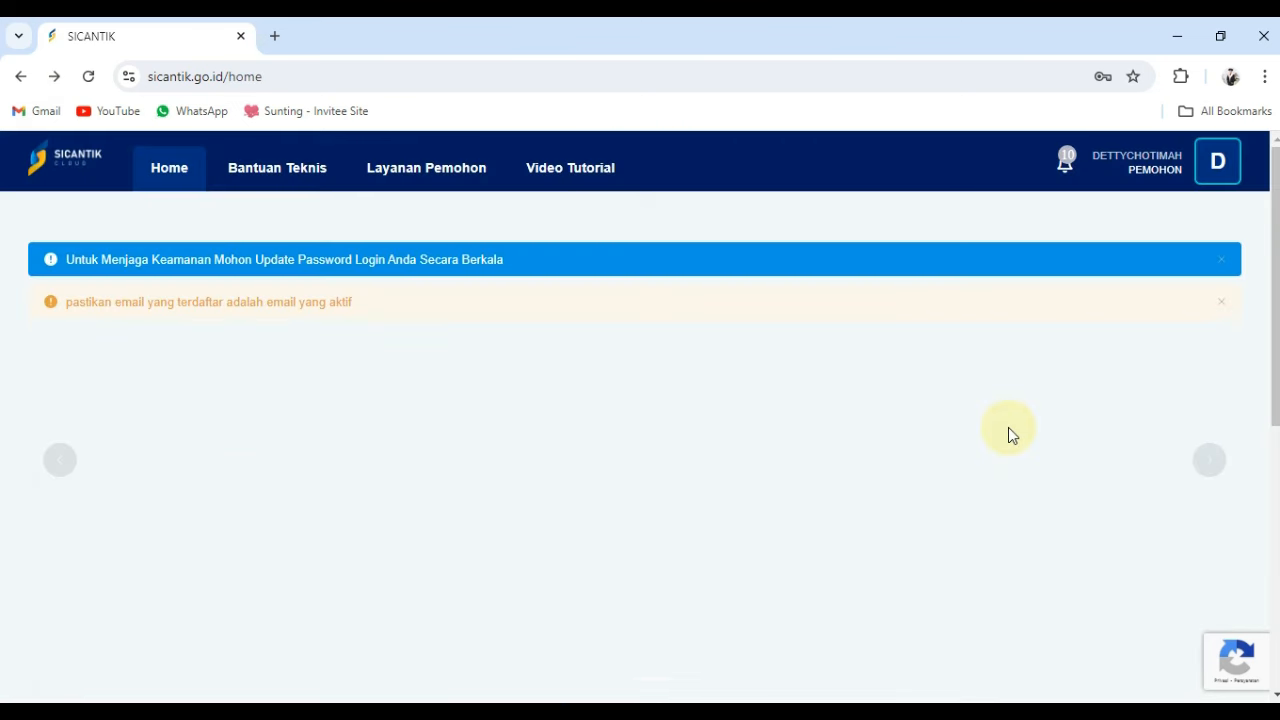
pyautogui.scroll(-5, 1006, 434)
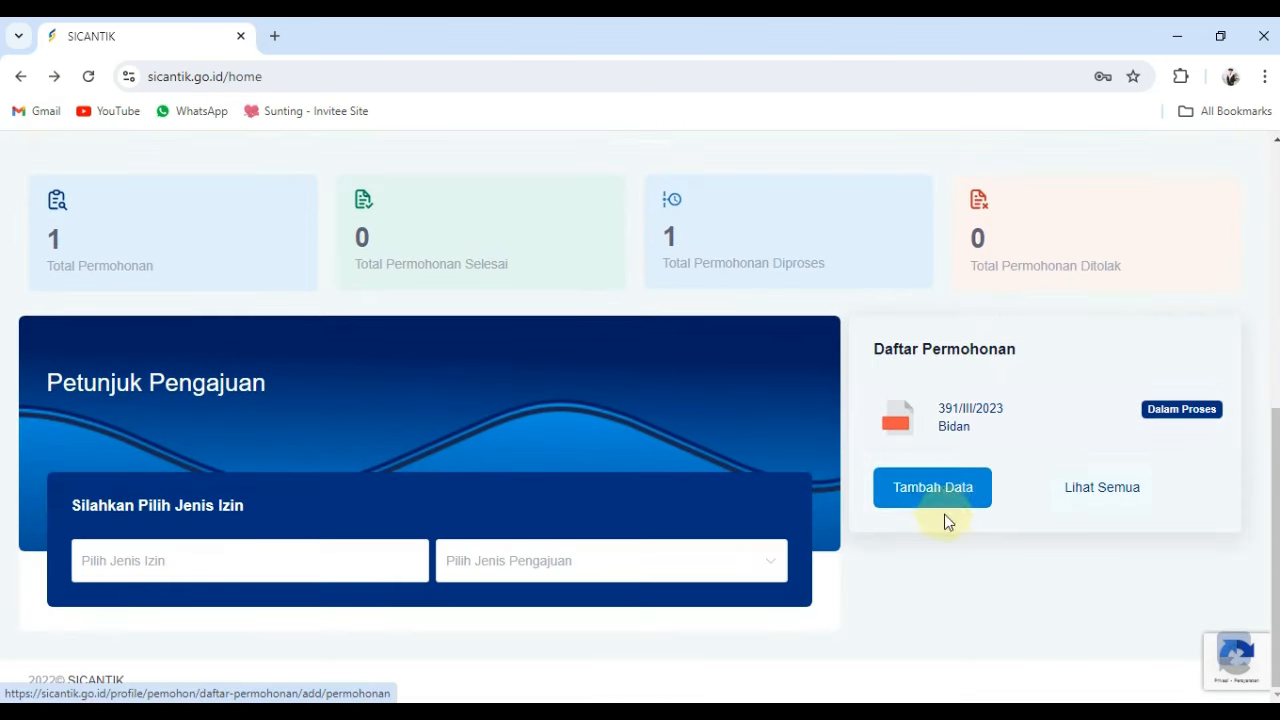
pyautogui.click(943, 491)
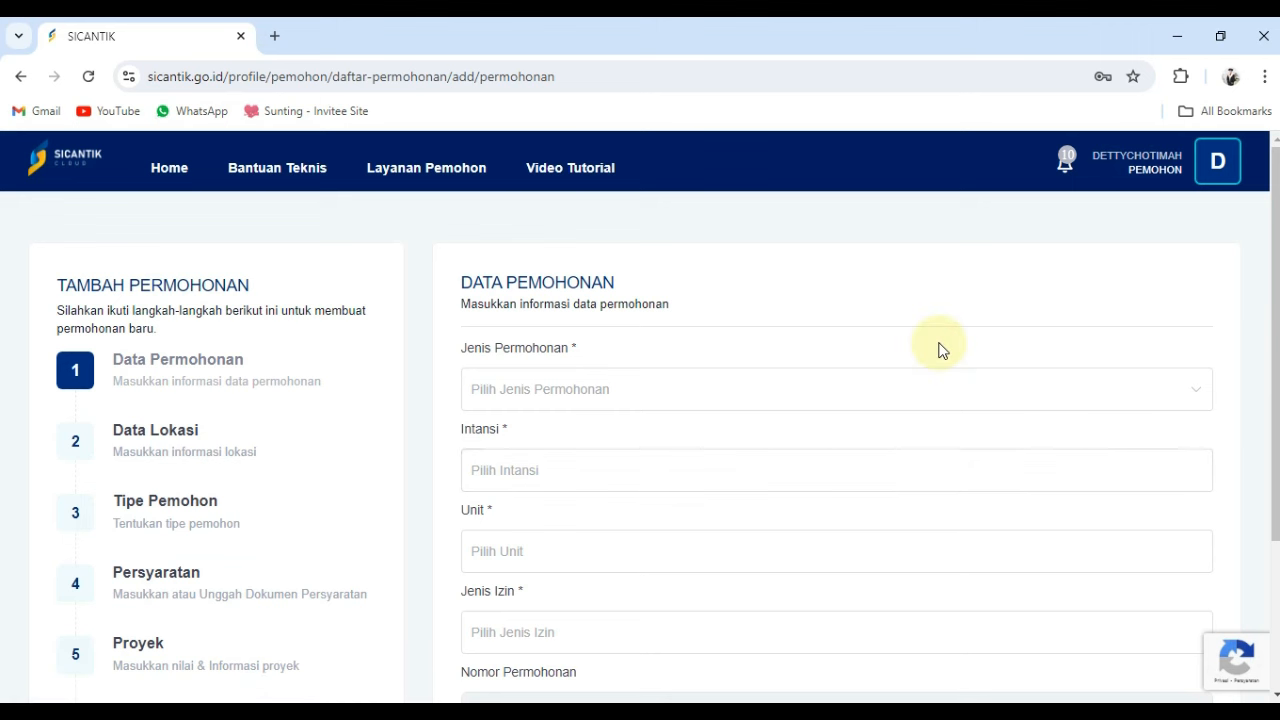
# Step: Set the application to Baru, Kabupaten Majalengka, unit DPMPTSP Majalengka and permit Izin Praktik Perawat Institusi, and continue to the location data
pyautogui.scroll(-1, 938, 350)
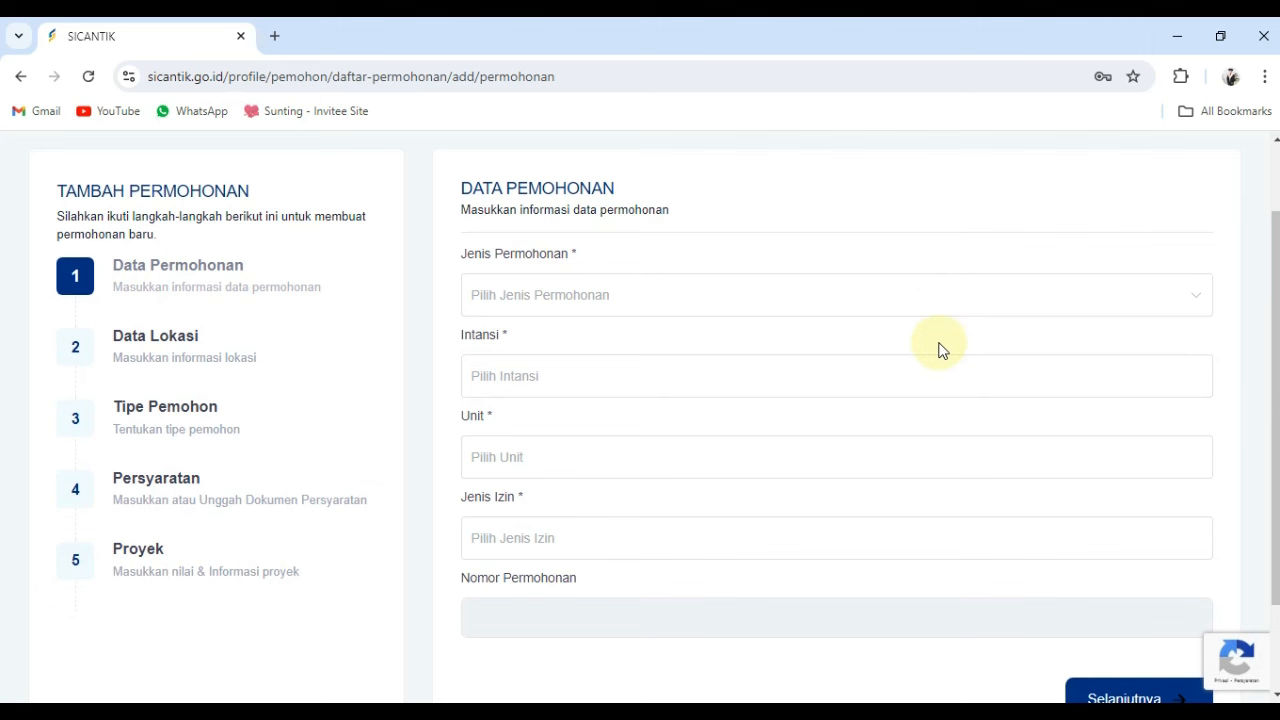
pyautogui.scroll(-1, 938, 350)
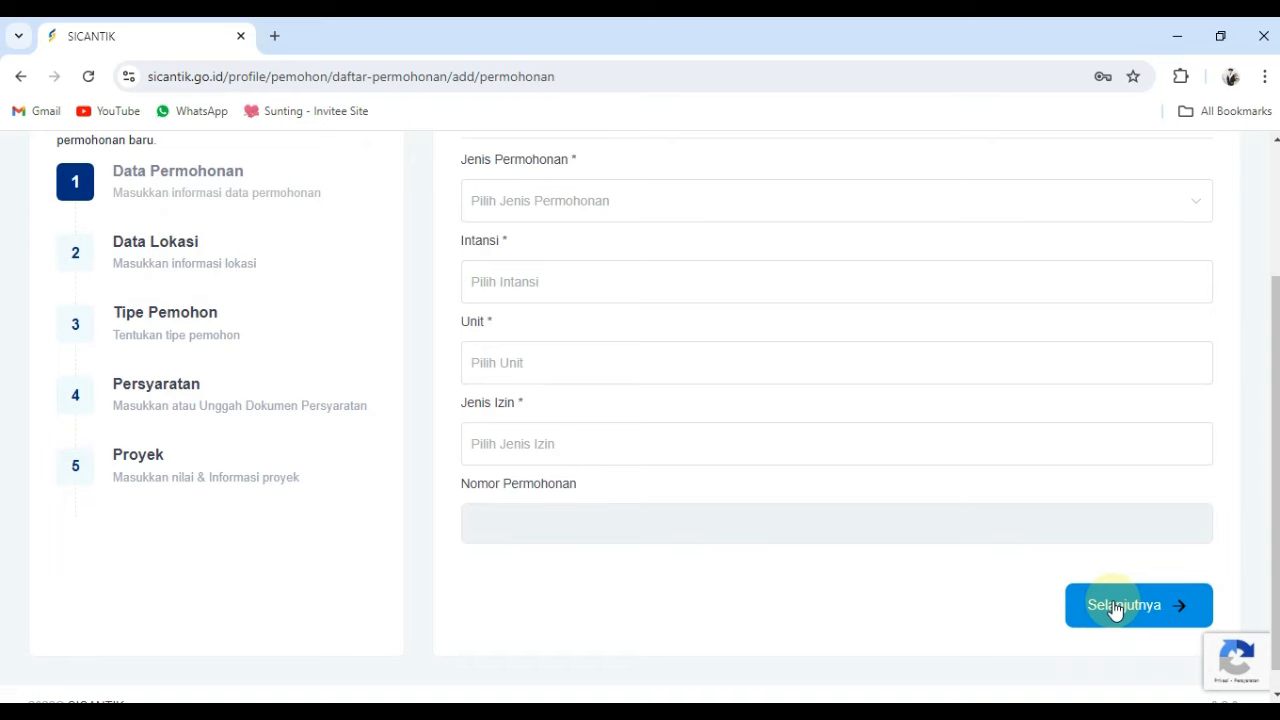
pyautogui.click(1116, 608)
pyautogui.click(835, 390)
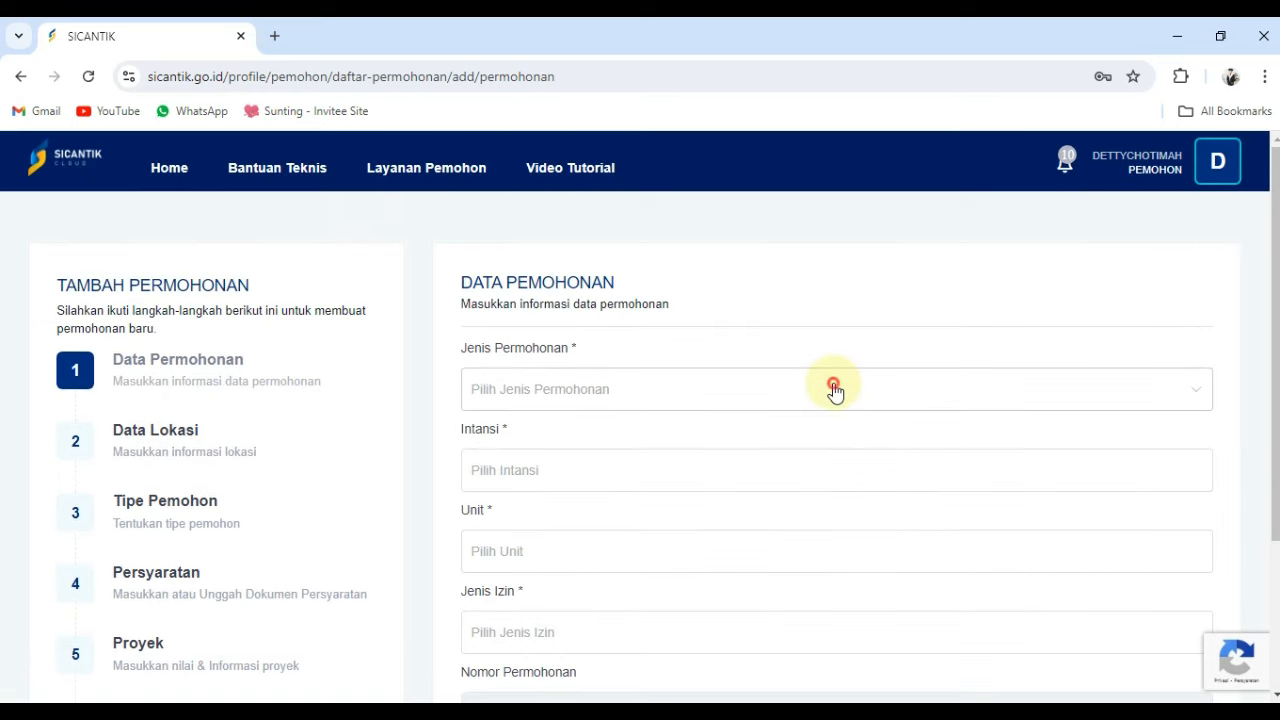
pyautogui.click(810, 440)
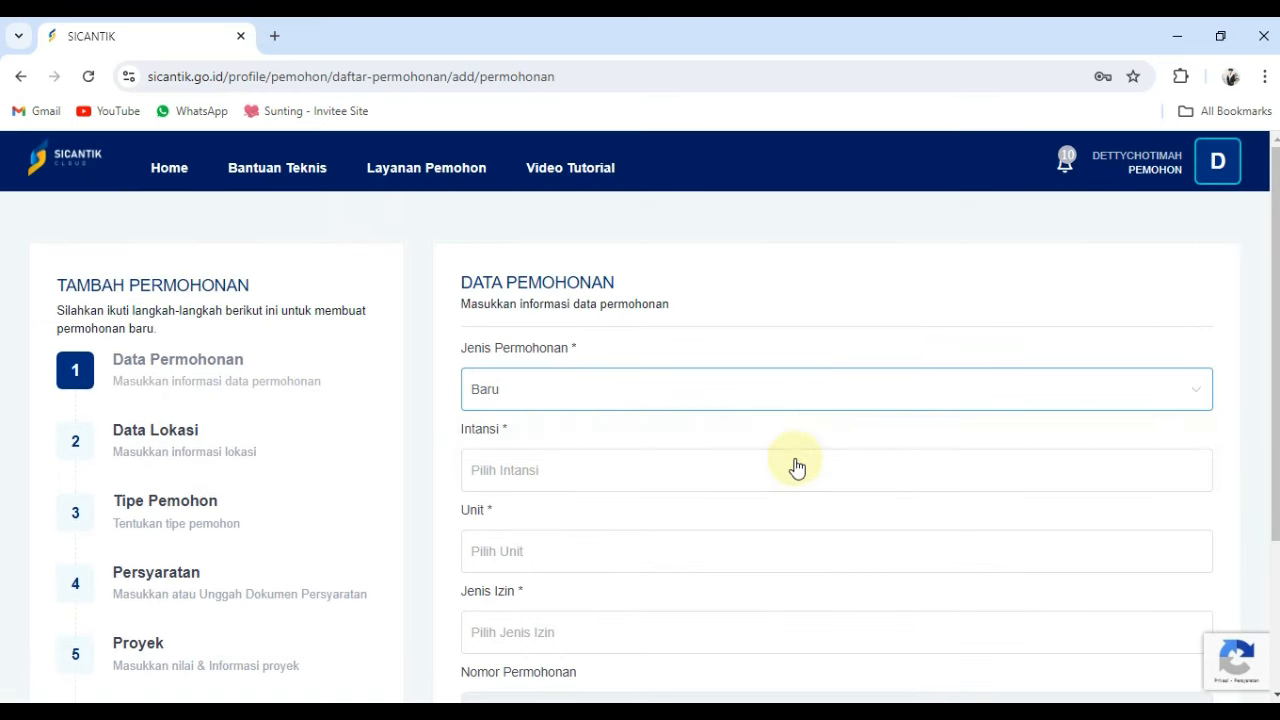
pyautogui.click(797, 468)
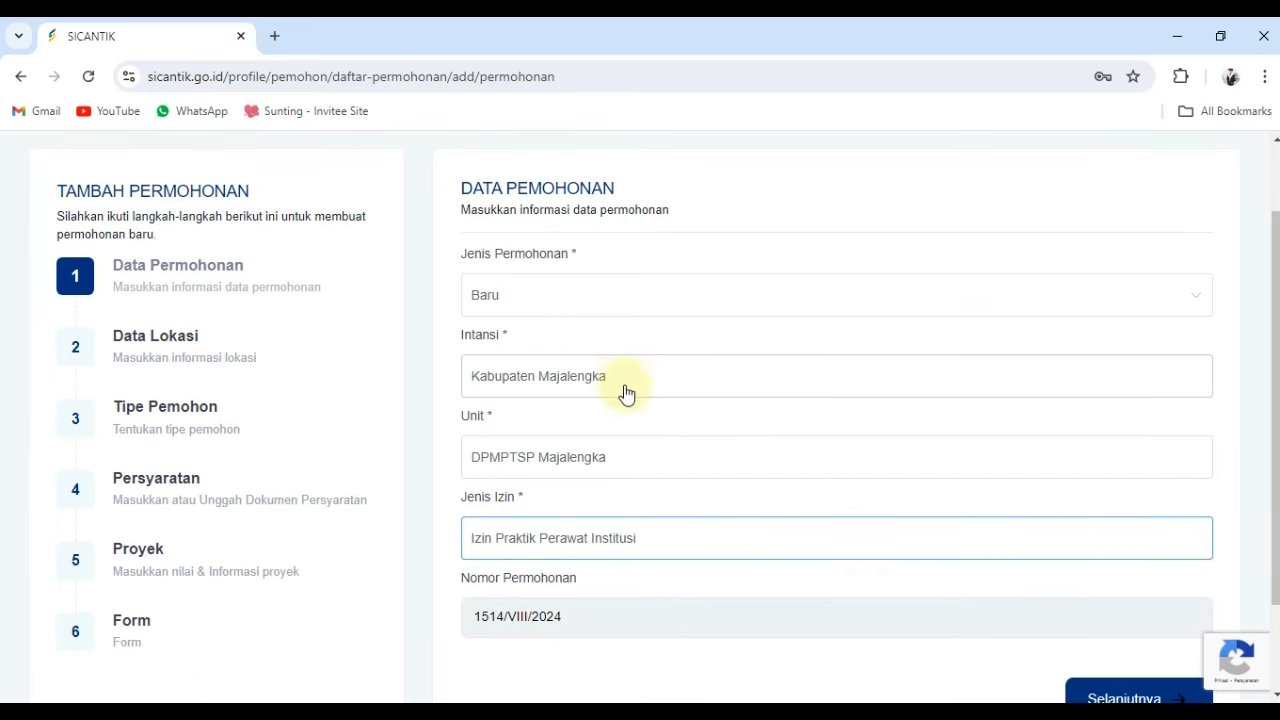
pyautogui.scroll(-2, 626, 393)
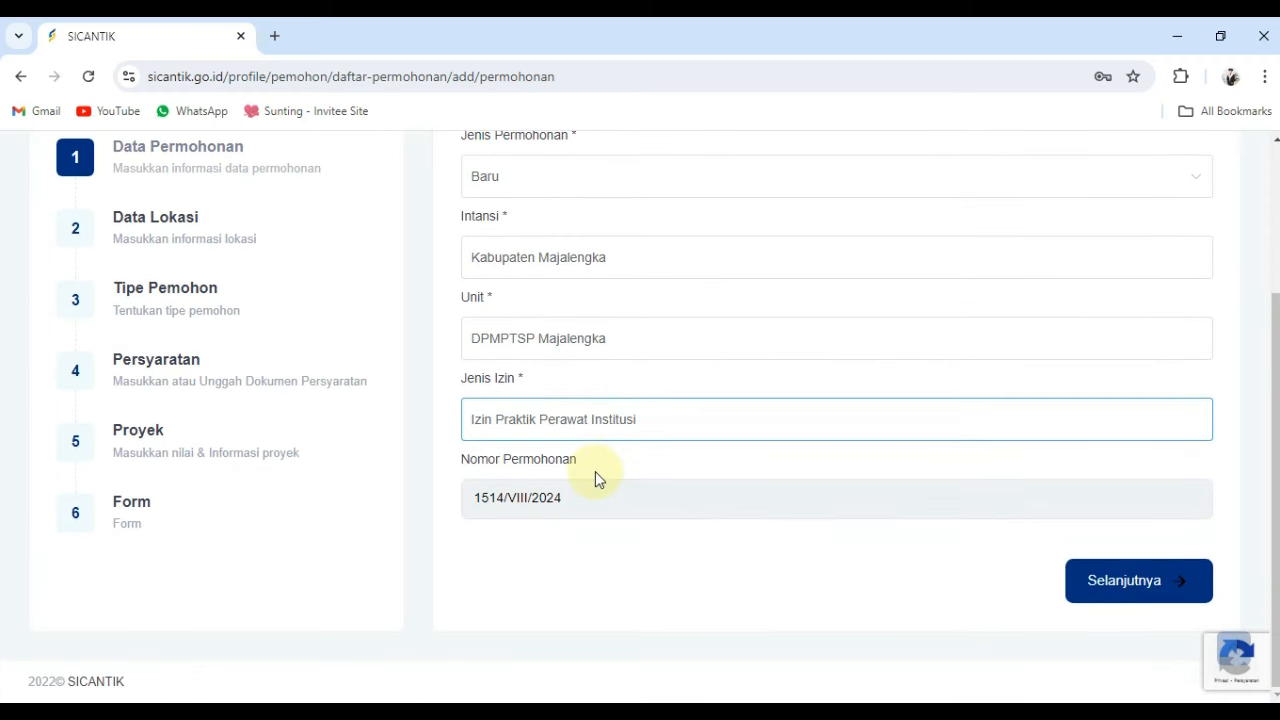
pyautogui.click(1128, 583)
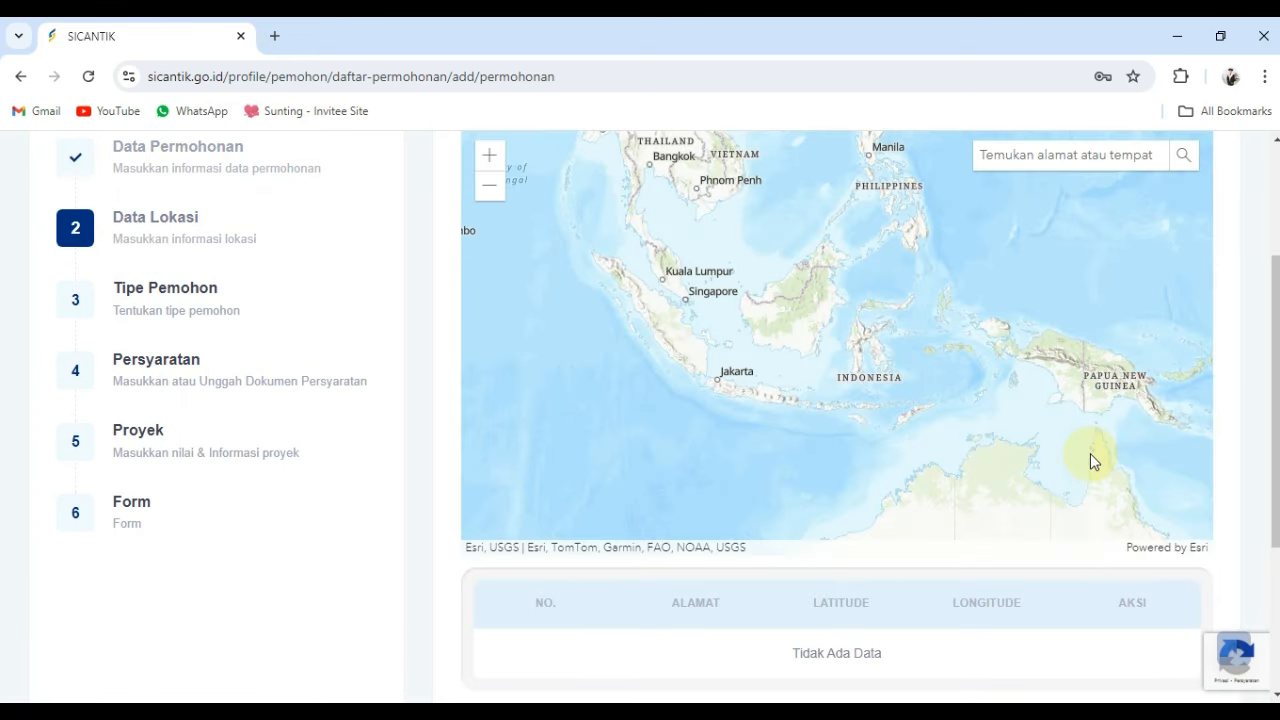
# Step: Search the location map for "puskesmas banjaran maja"
pyautogui.doubleClick(1090, 453)
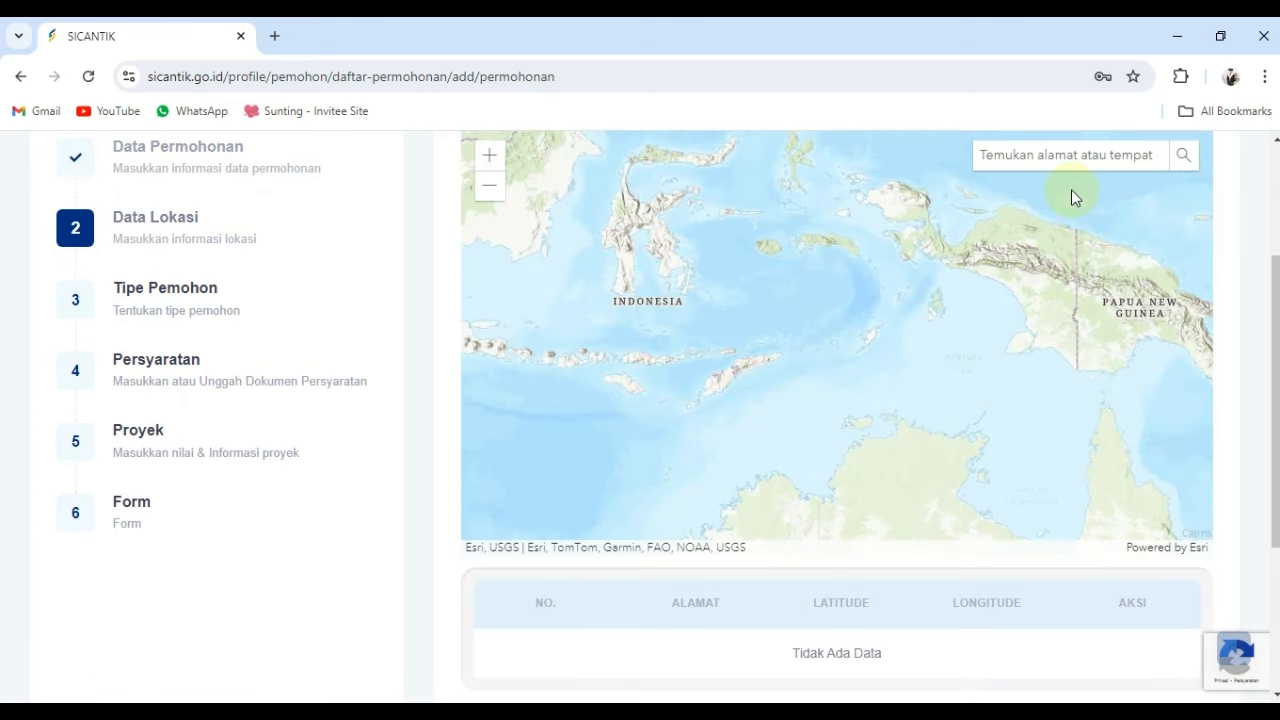
pyautogui.click(1070, 156)
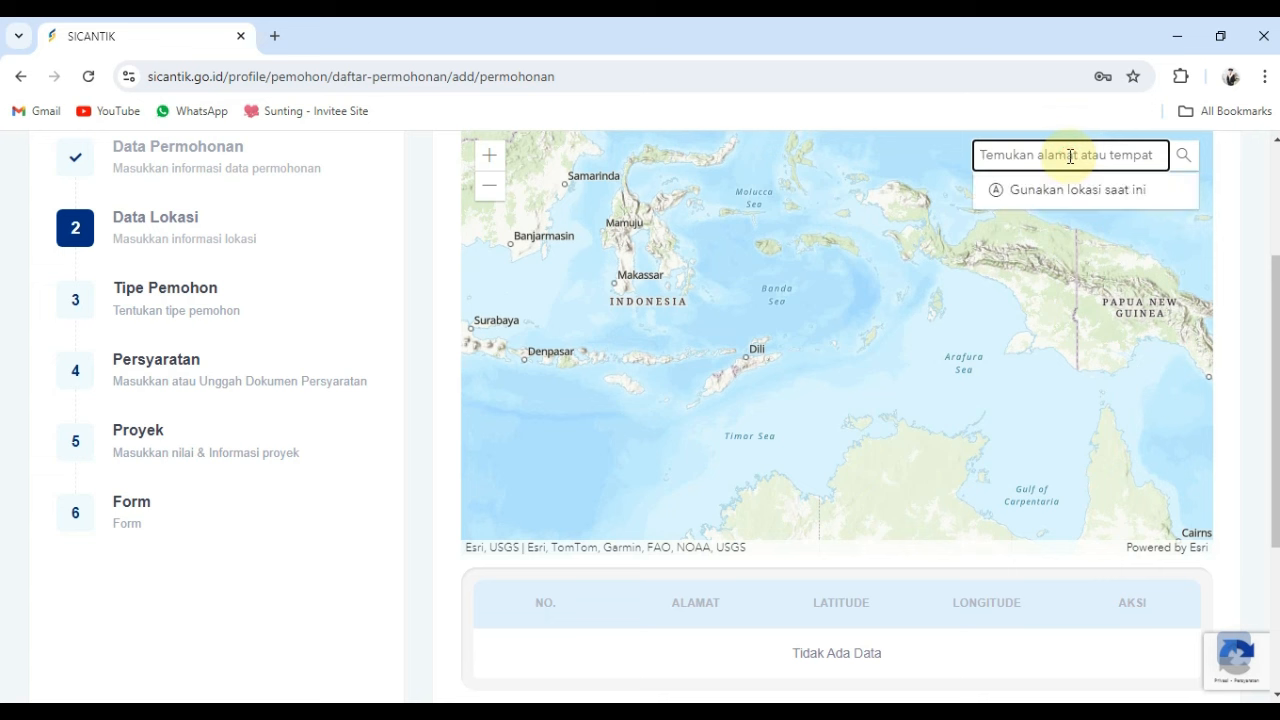
pyautogui.write('P')
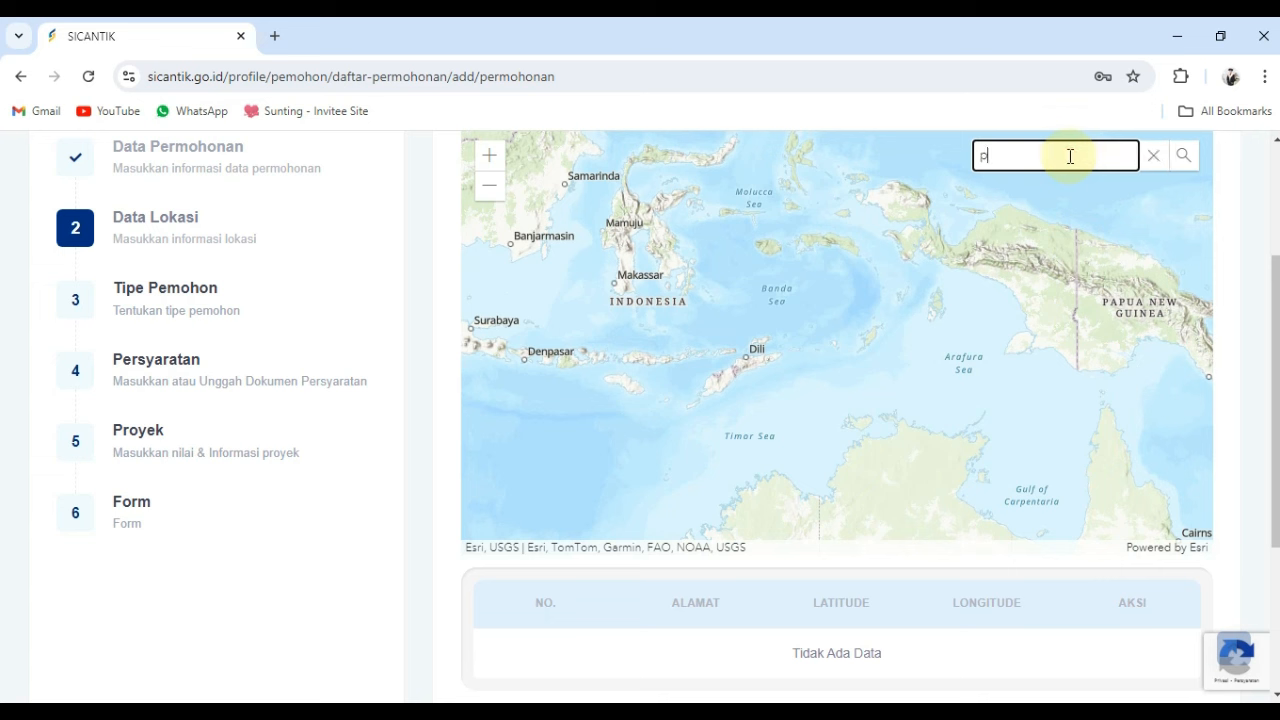
pyautogui.write('uskesmas banjaran maja')
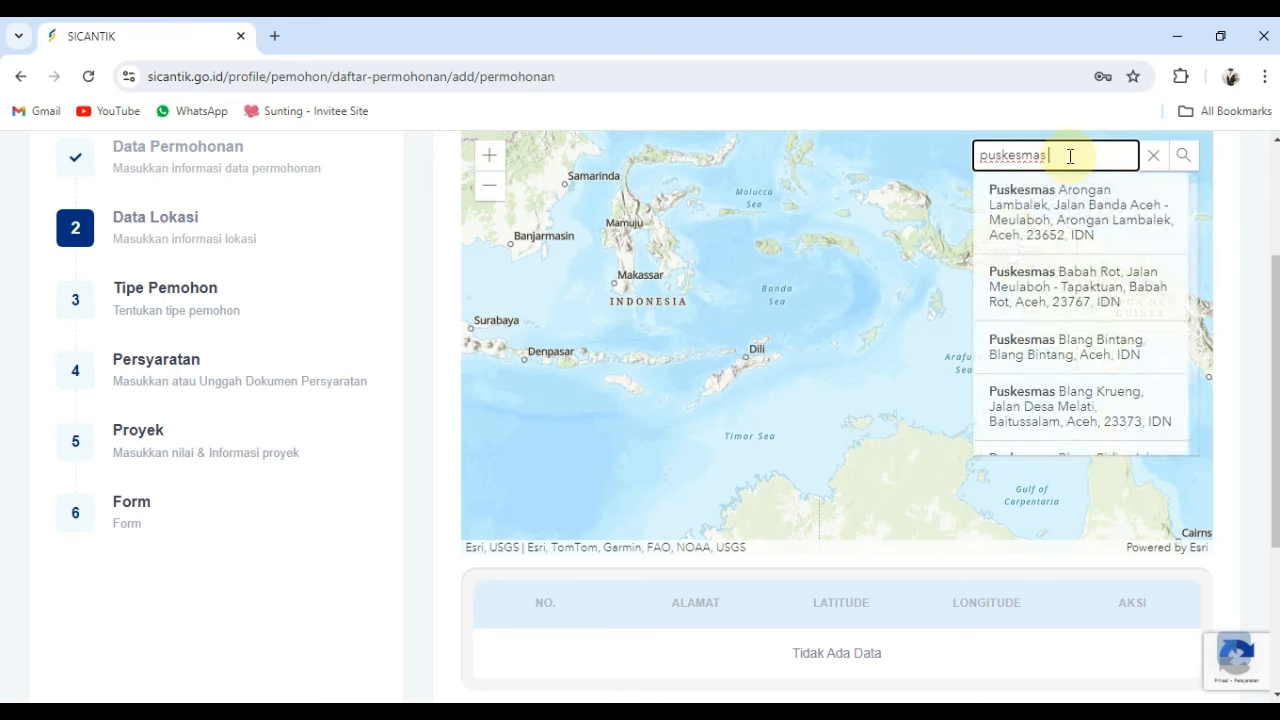
pyautogui.press('Return')
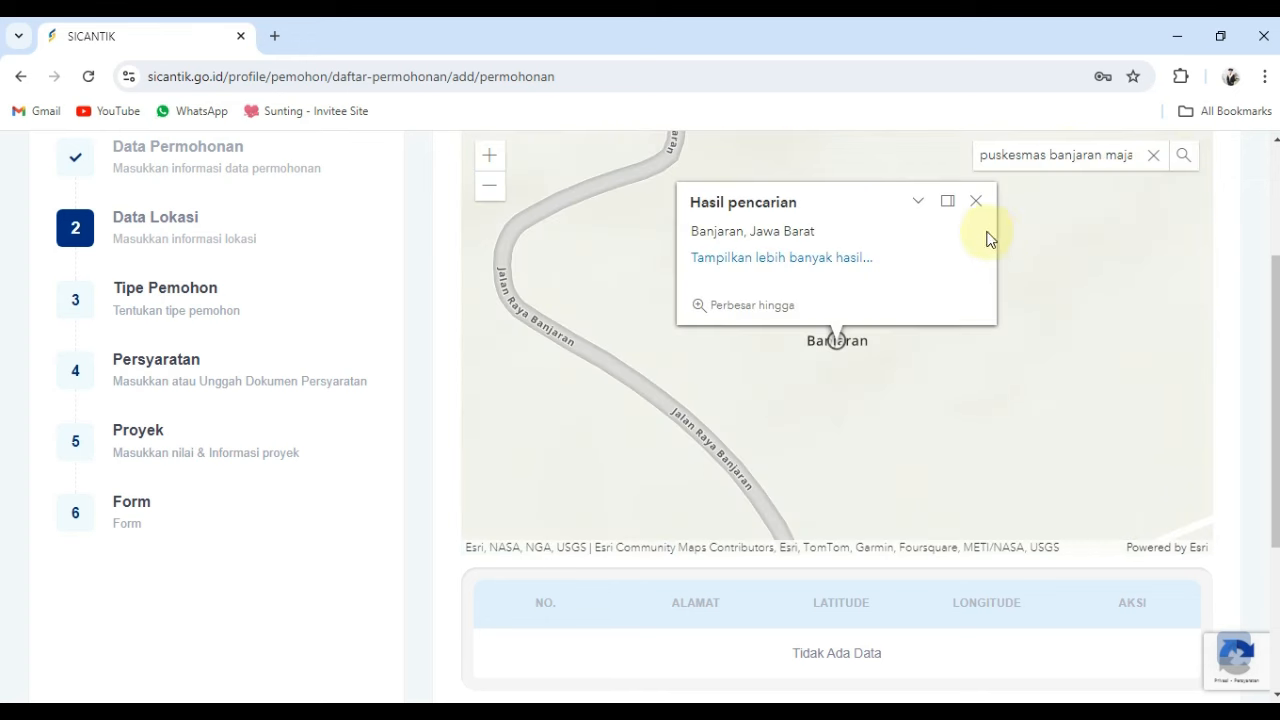
# Step: Mark the permit location on the map around Banjaran, Jawa Barat, enter the street as the location note, and continue to the applicant type
pyautogui.click(1079, 305)
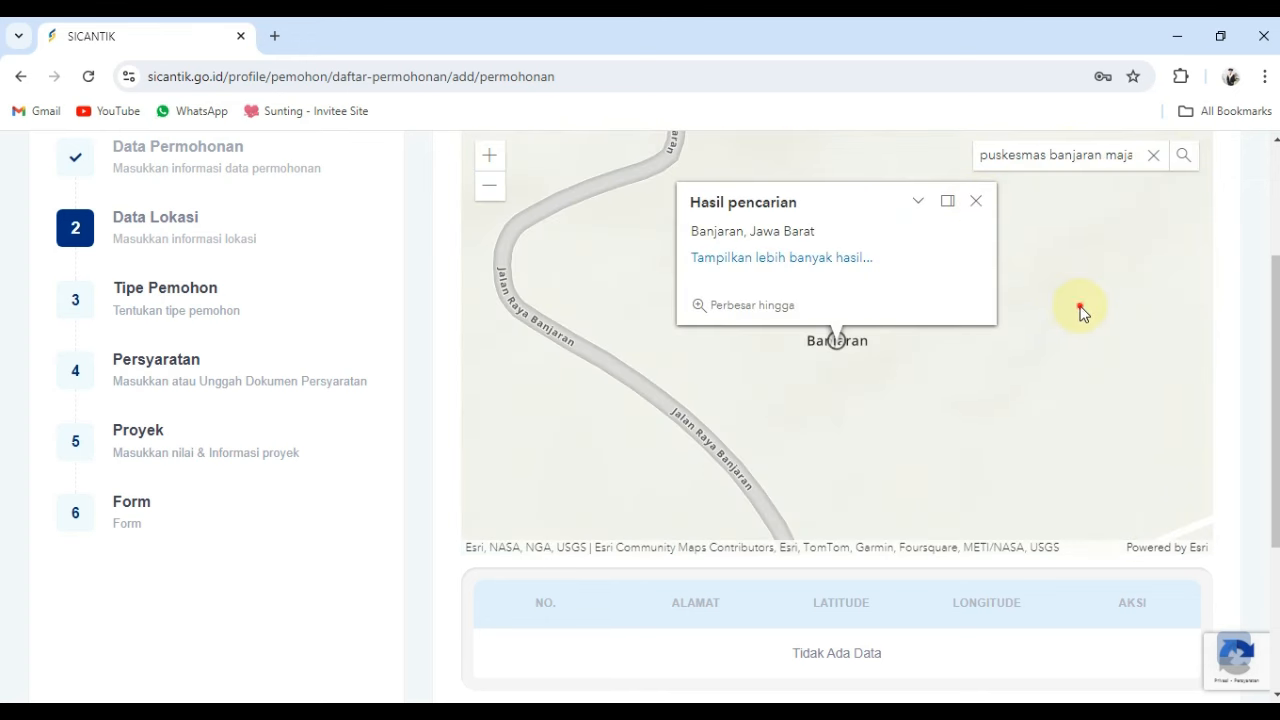
pyautogui.click(836, 341)
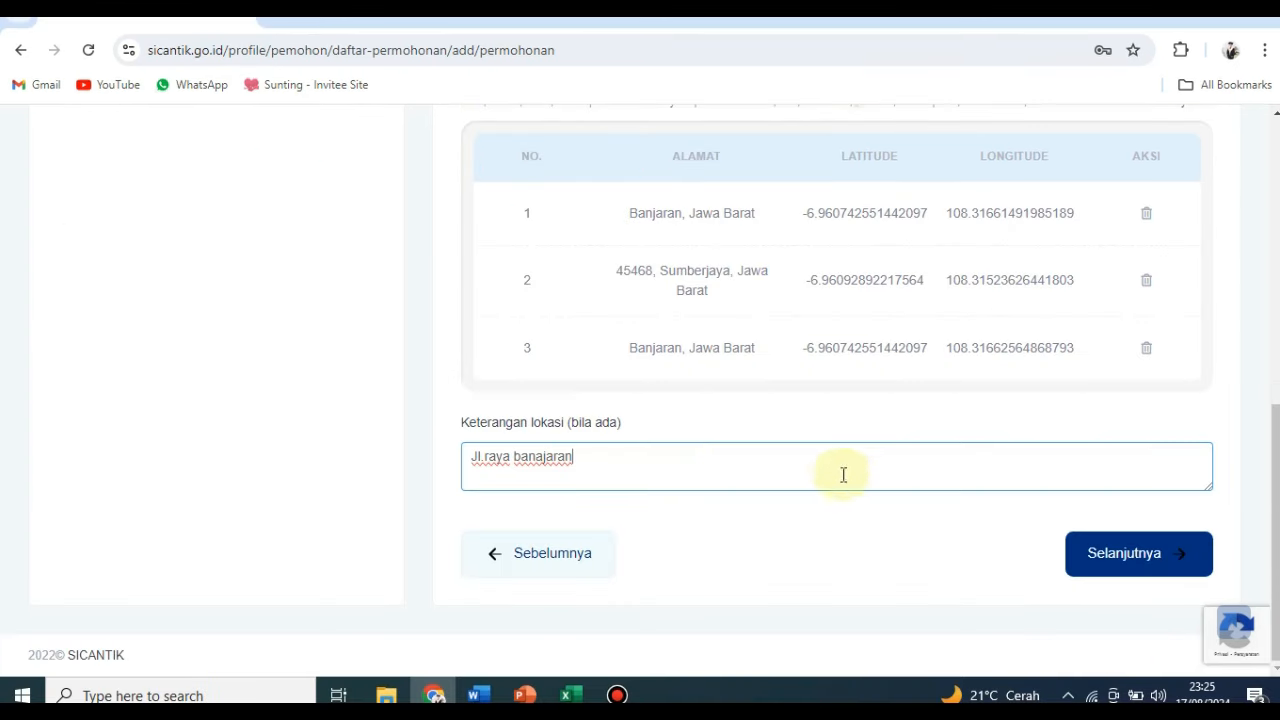
pyautogui.click(1102, 571)
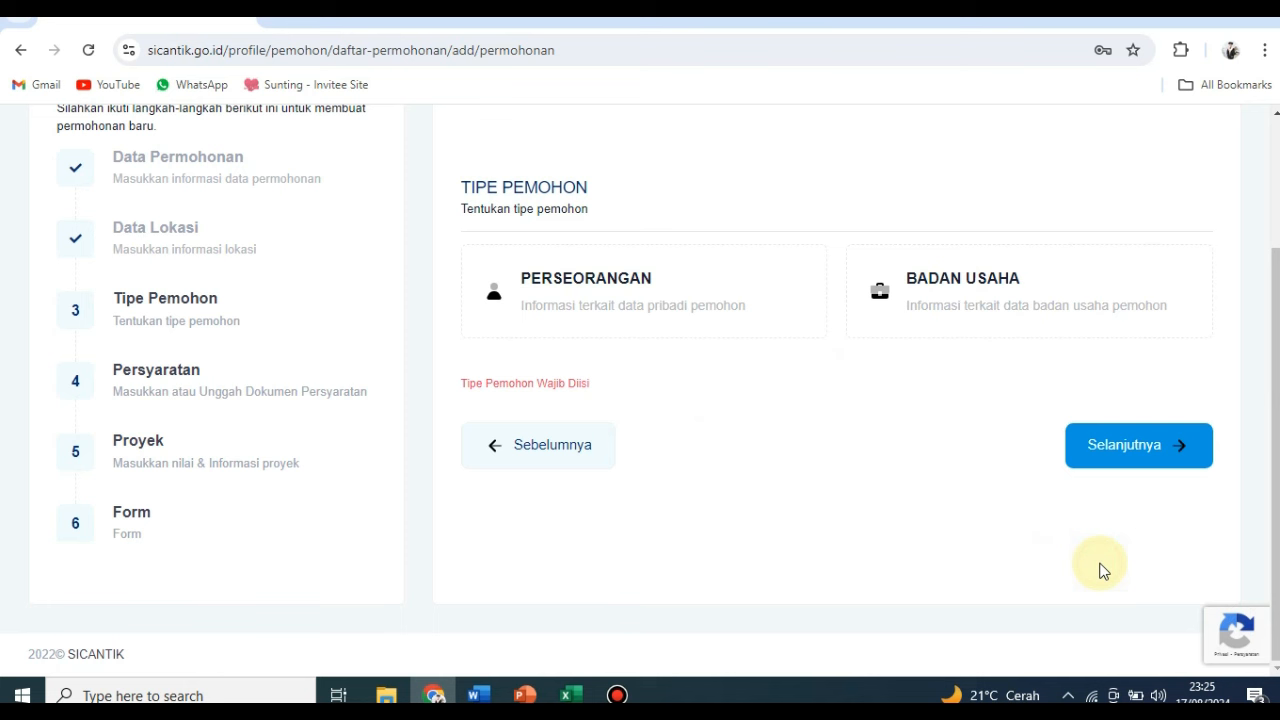
# Step: Set the applicant type to Perseorangan, check the full profile data, and continue to the document requirements
pyautogui.click(714, 277)
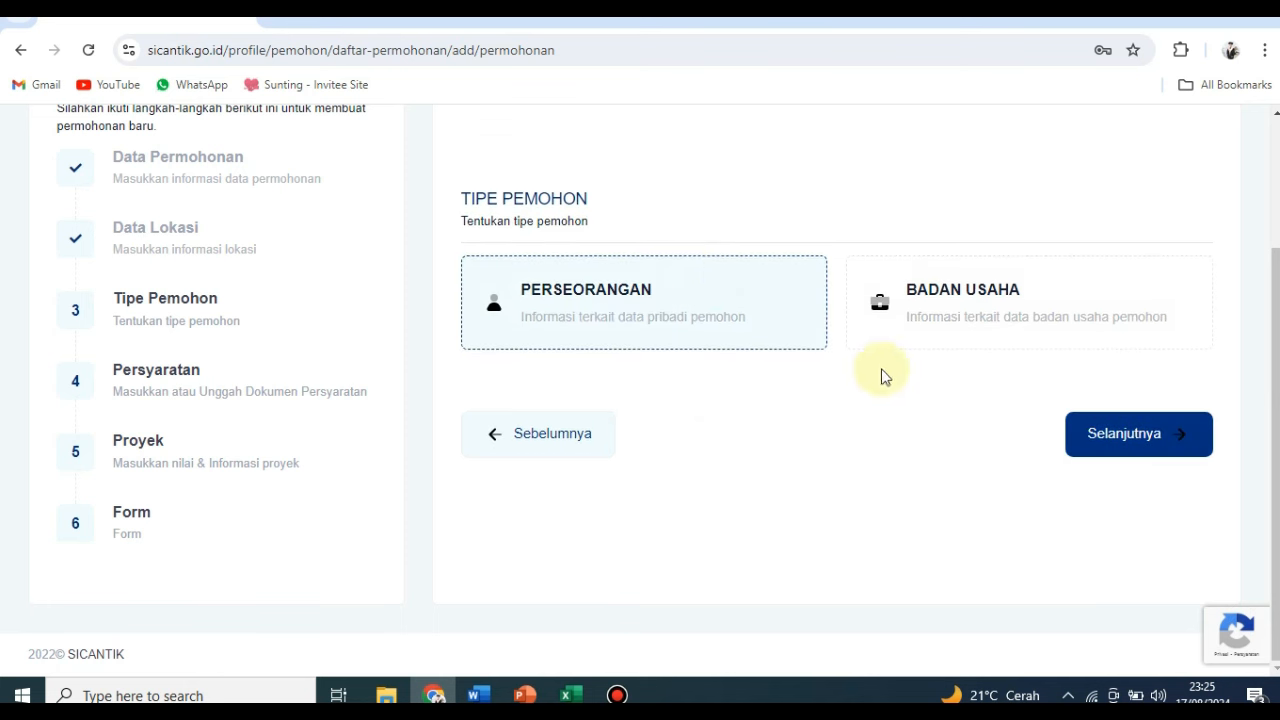
pyautogui.click(1103, 447)
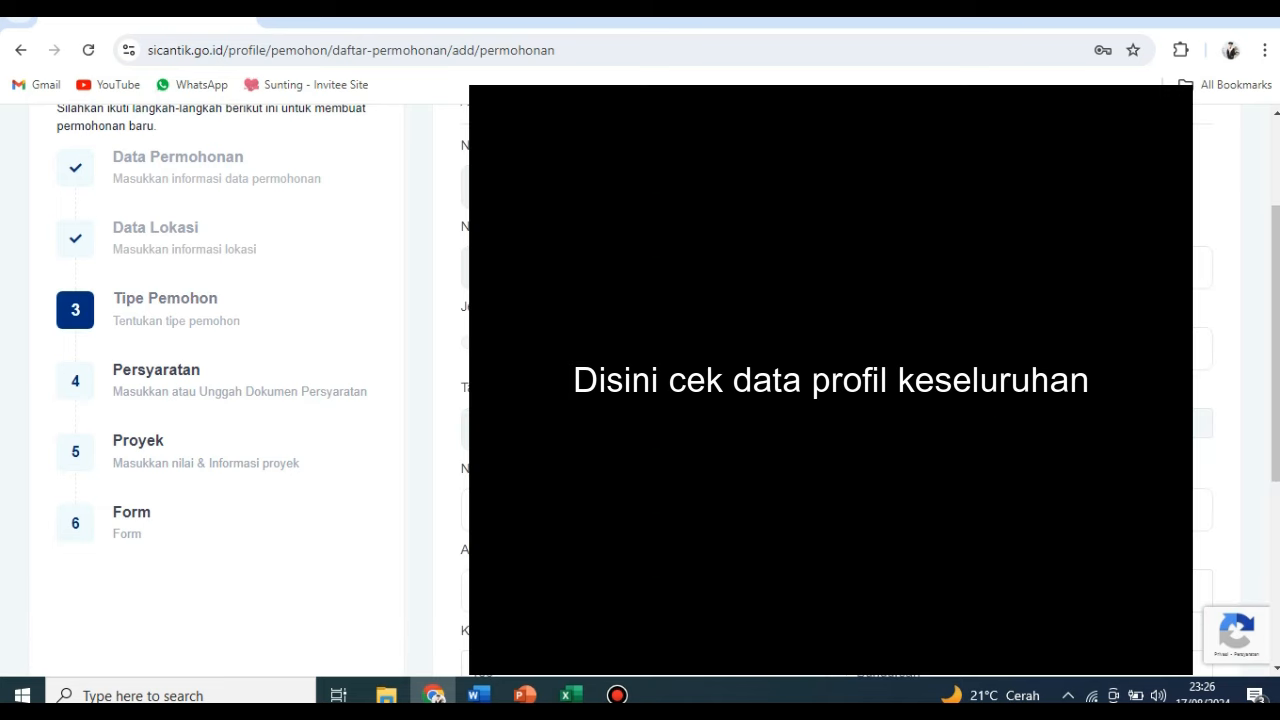
pyautogui.scroll(-3, 640, 380)
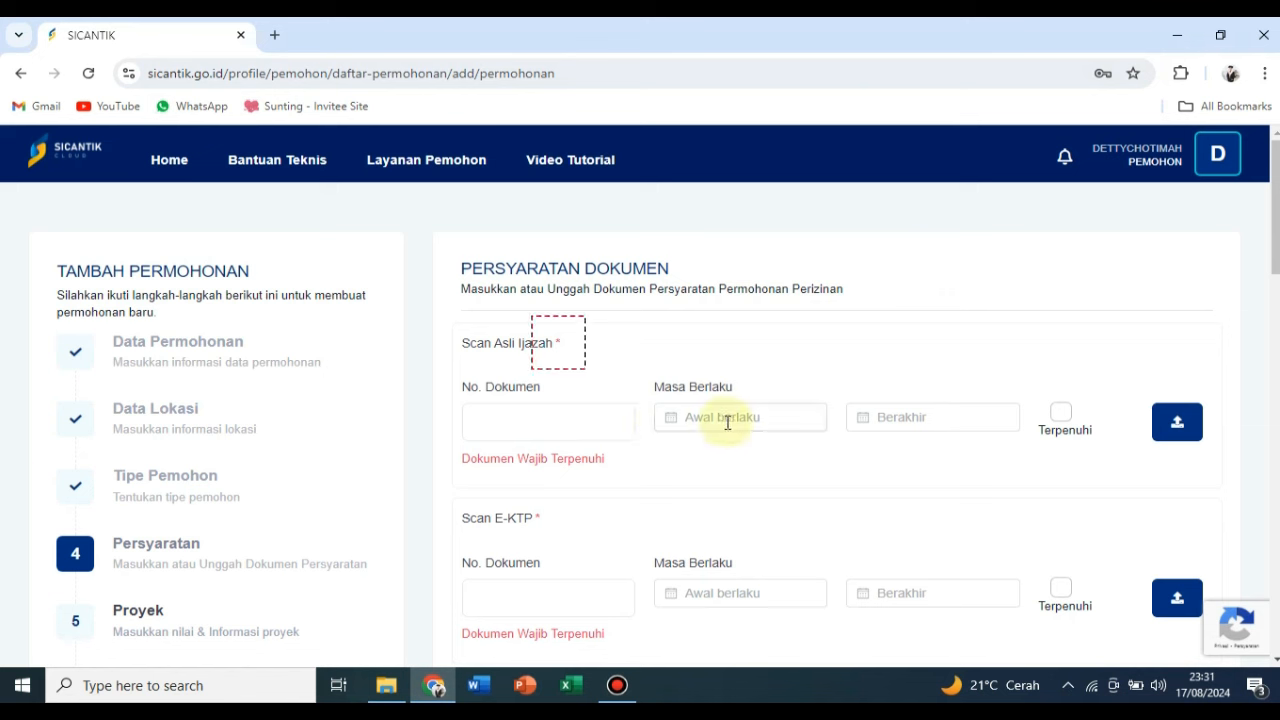
# Step: Examine the document number, validity period and upload fields of the required documents, from Scan Asli Ijazah to the Pas Foto entry
pyautogui.click(899, 425)
pyautogui.click(925, 471)
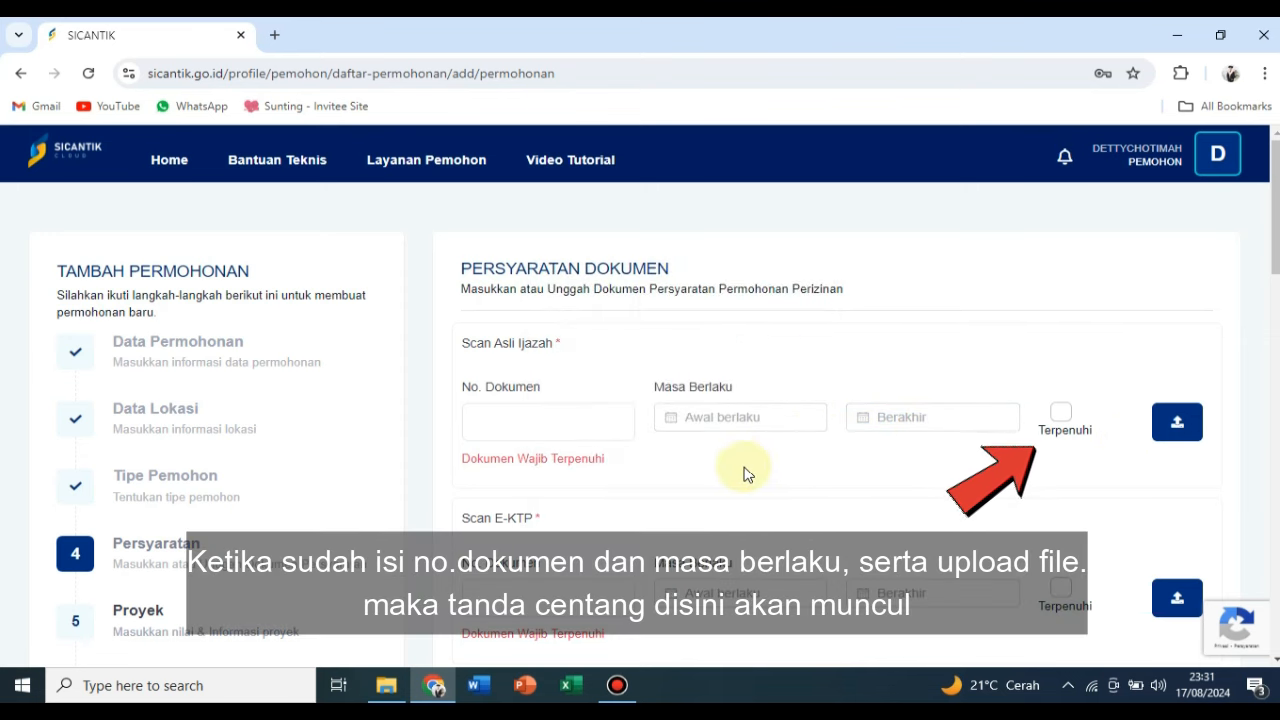
pyautogui.scroll(-1, 743, 474)
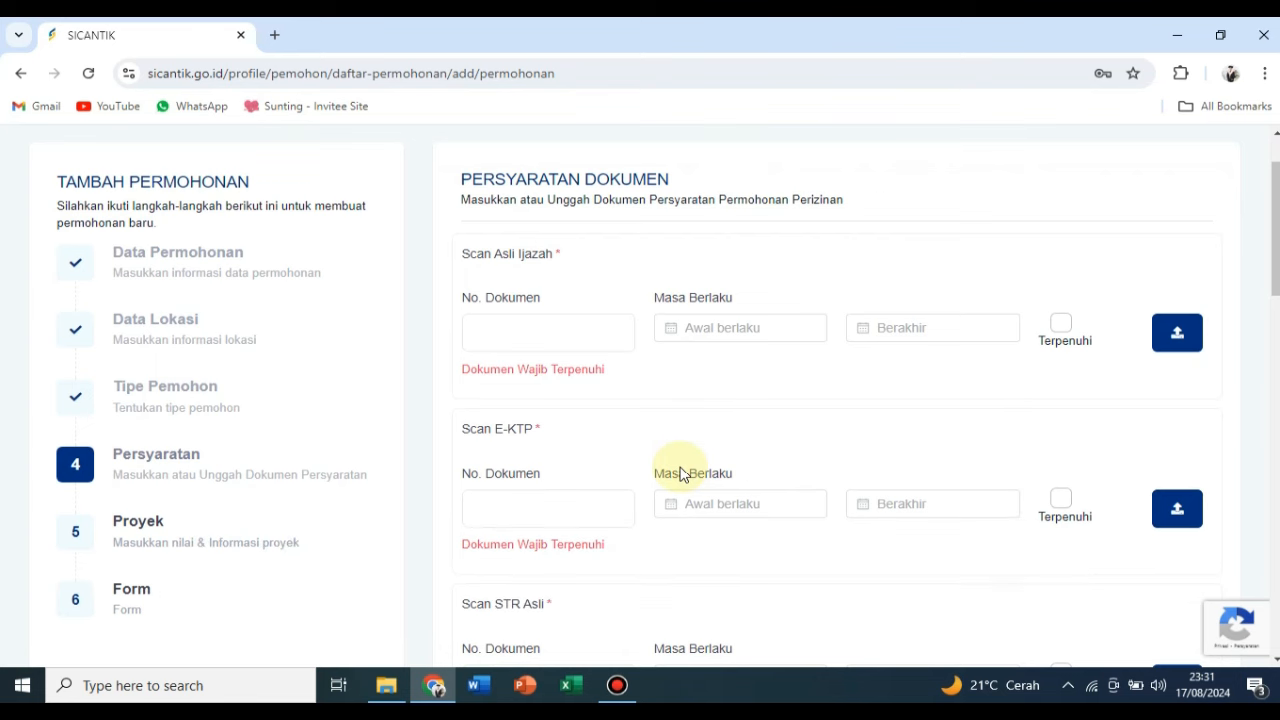
pyautogui.scroll(-1, 680, 474)
pyautogui.scroll(-1, 680, 474)
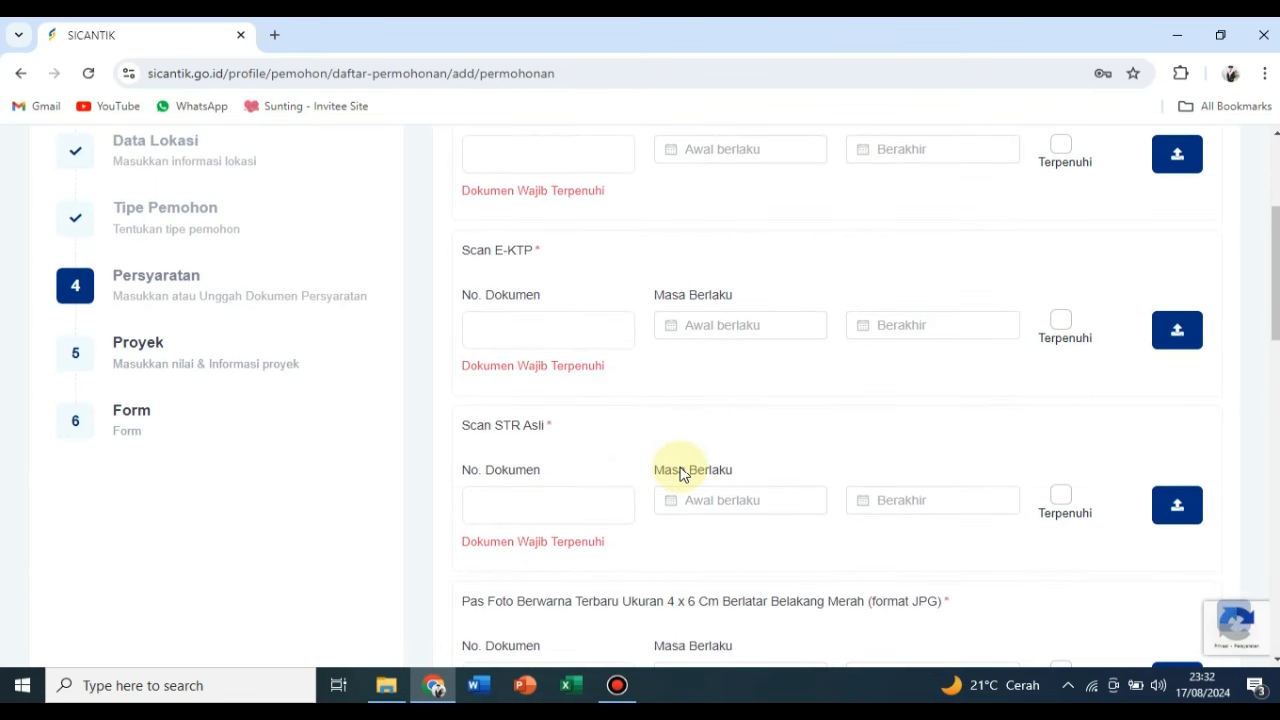
pyautogui.scroll(-1, 680, 474)
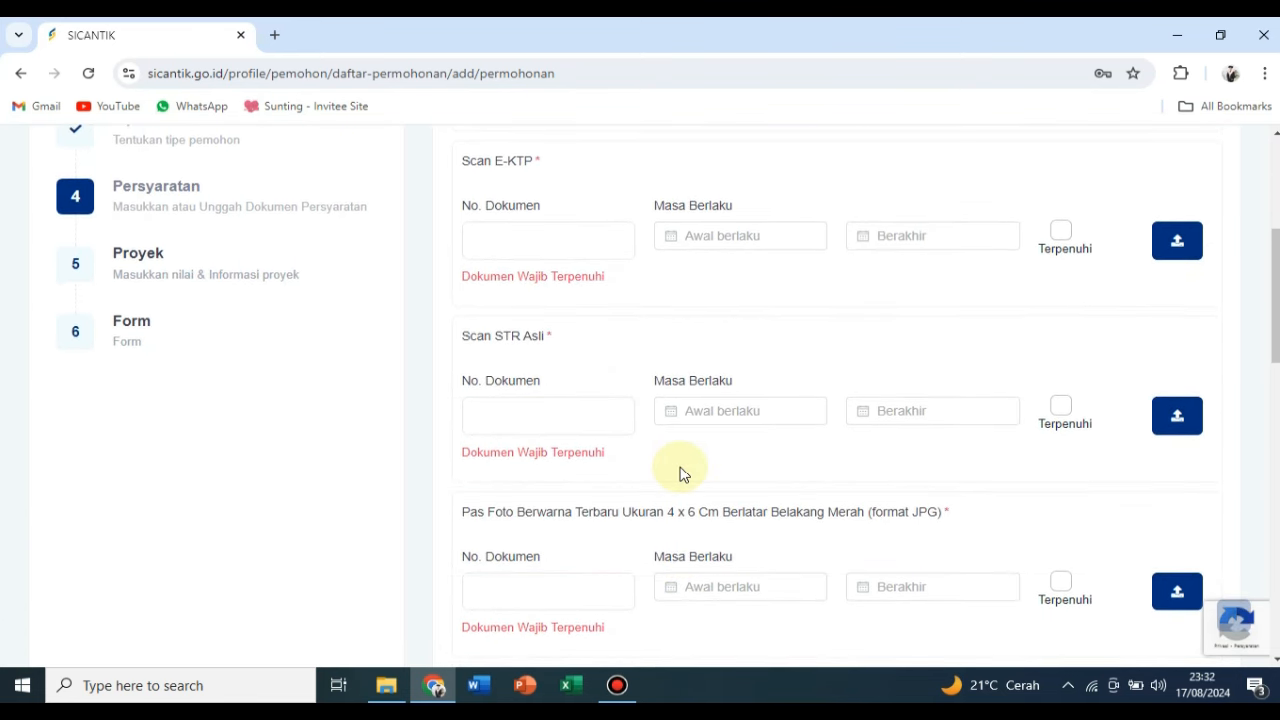
# Step: Fill in the Pas Foto requirement with document number 0 and validity start date 17/08/2024
pyautogui.click(578, 591)
pyautogui.write('0')
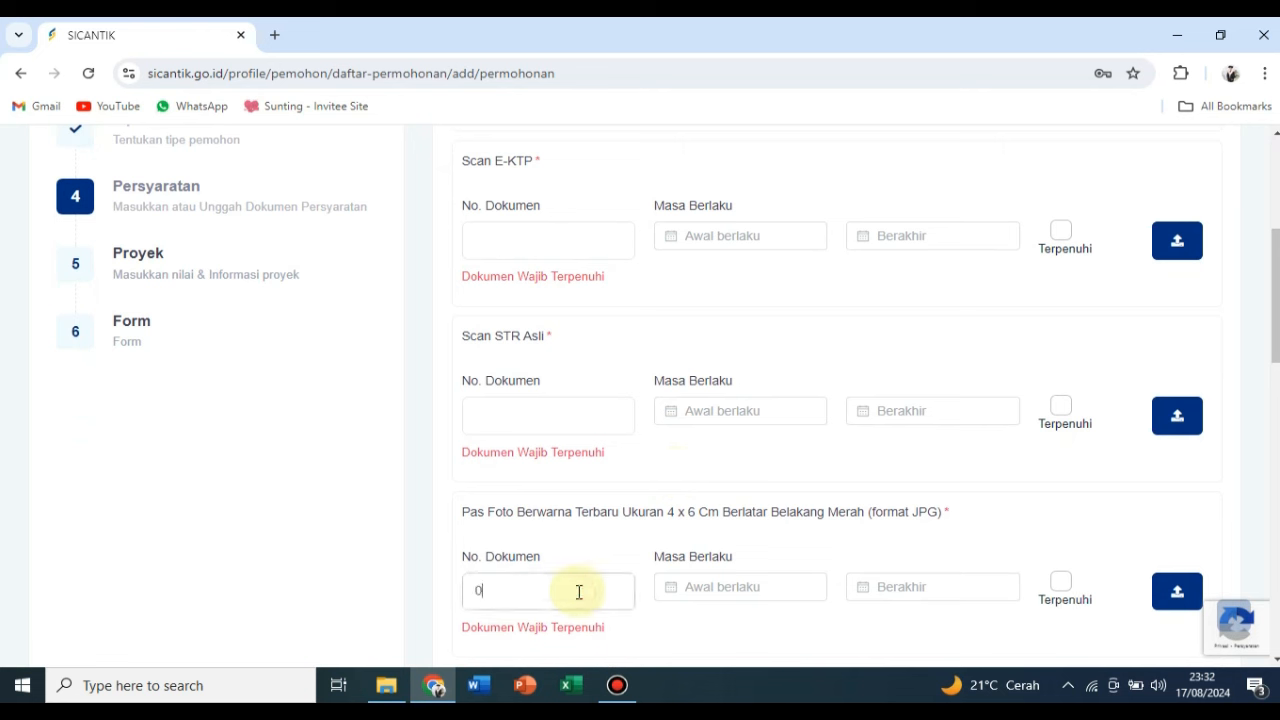
pyautogui.click(688, 585)
pyautogui.click(868, 430)
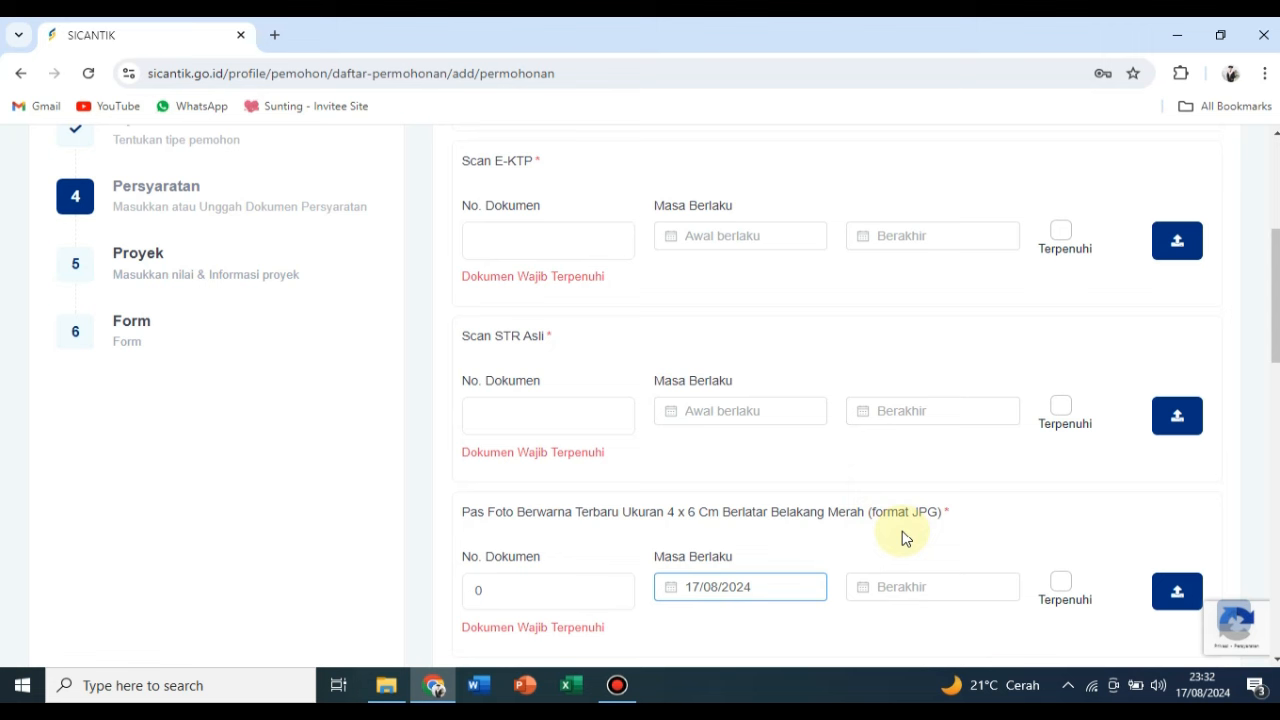
pyautogui.scroll(-2, 902, 538)
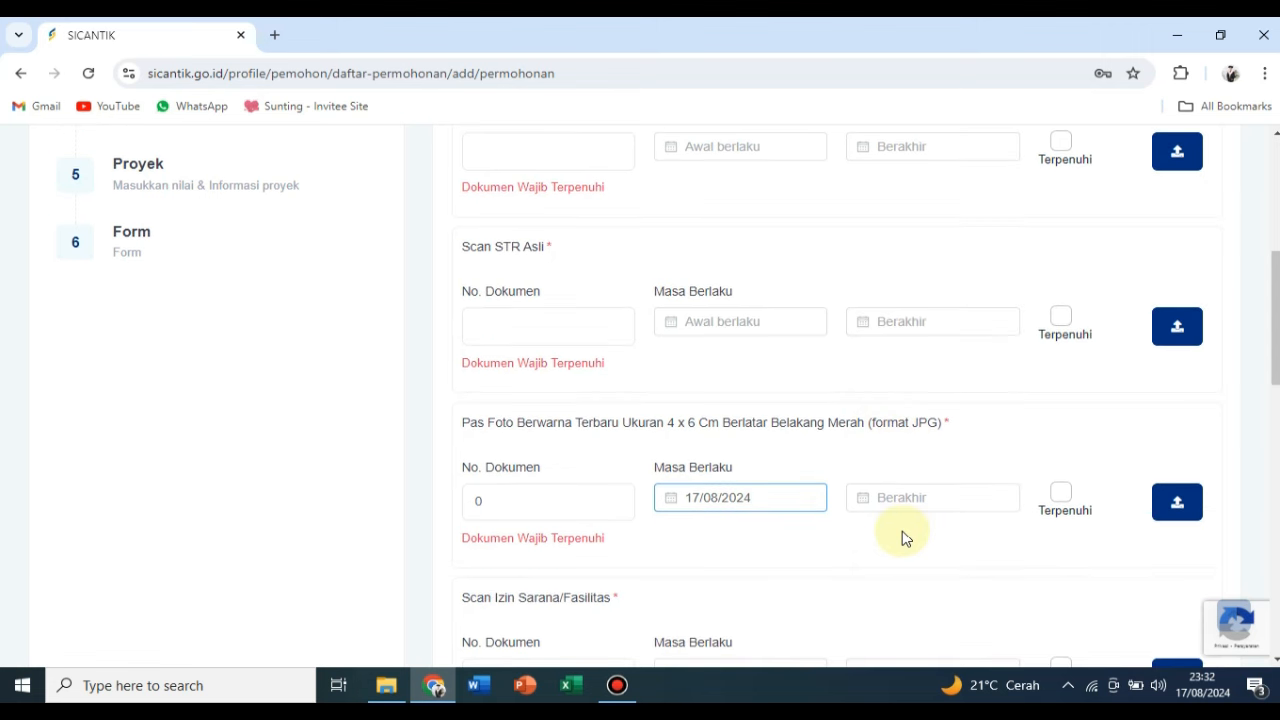